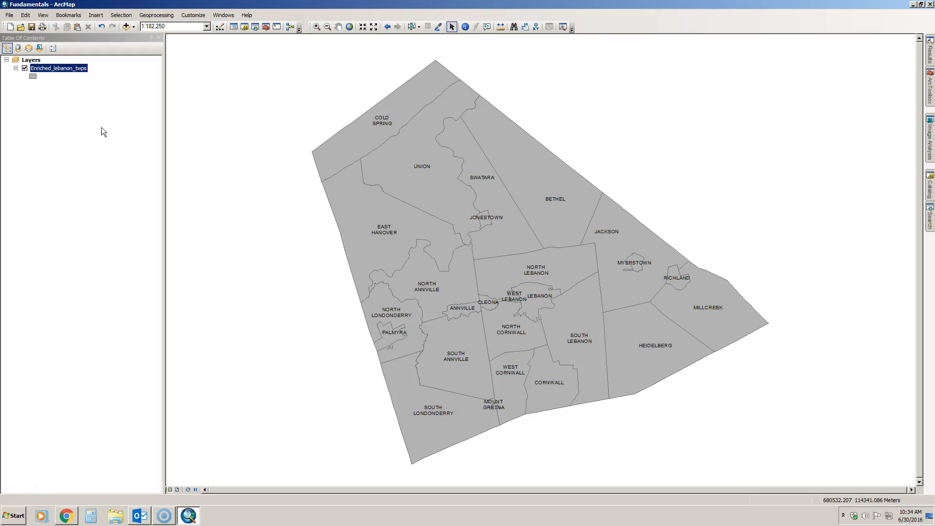
Bring up the context menu for the Enriched_lebanon_twps layer in the Table of Contents.
{"action": "right_click", "coordinate": [77, 70]}
Open the Enriched_lebanon_twps attribute table and move it over the map centre.
{"action": "left_click", "coordinate": [99, 96]}
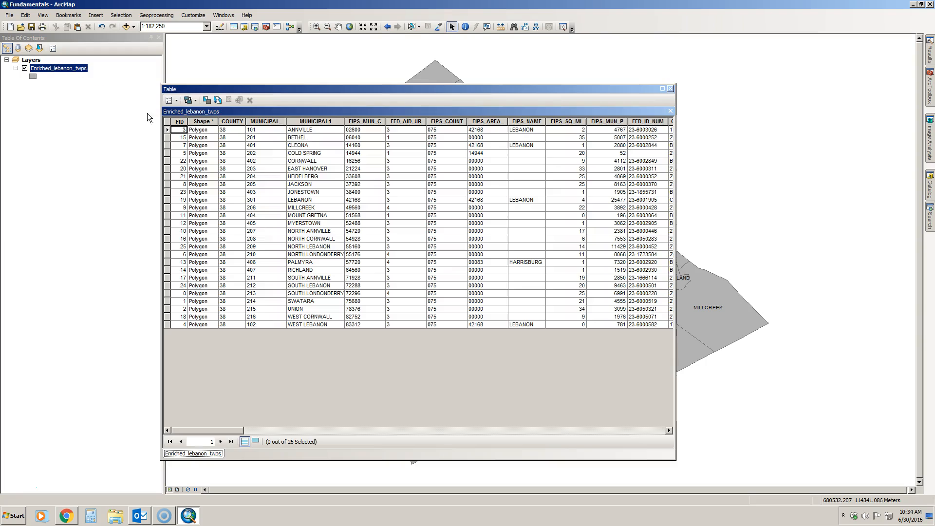
{"action": "left_click_drag", "start_coordinate": [308, 90], "coordinate": [370, 100]}
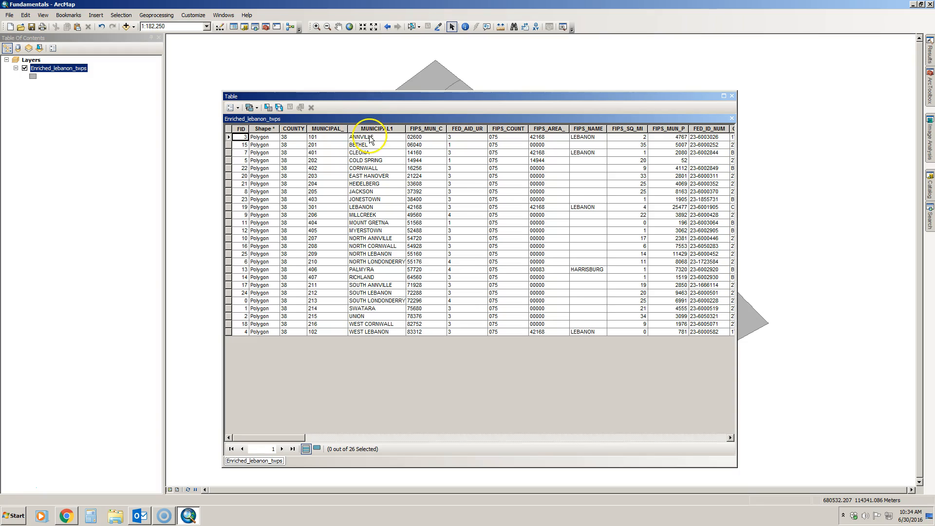
{"action": "left_click_drag", "start_coordinate": [302, 438], "coordinate": [284, 427]}
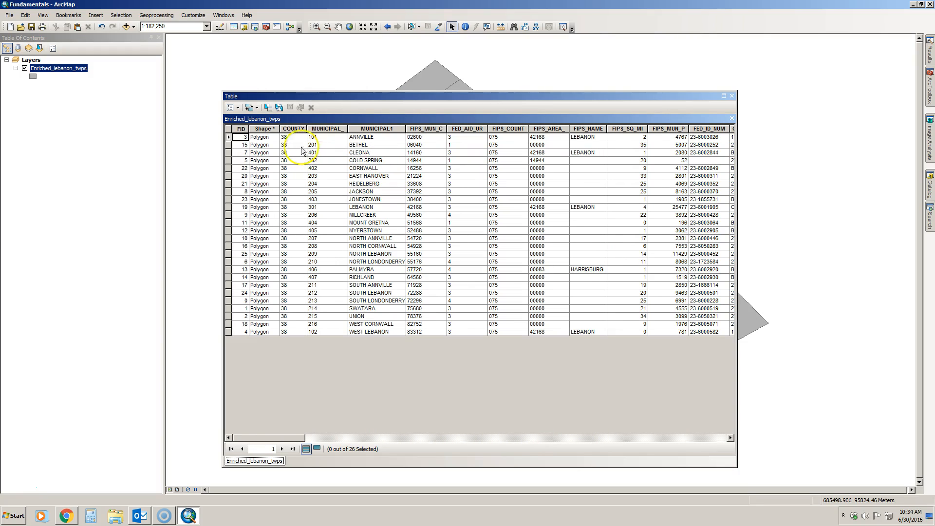
Start a new field from Table Options named Twp_Sup and list its data types.
{"action": "left_click", "coordinate": [239, 108]}
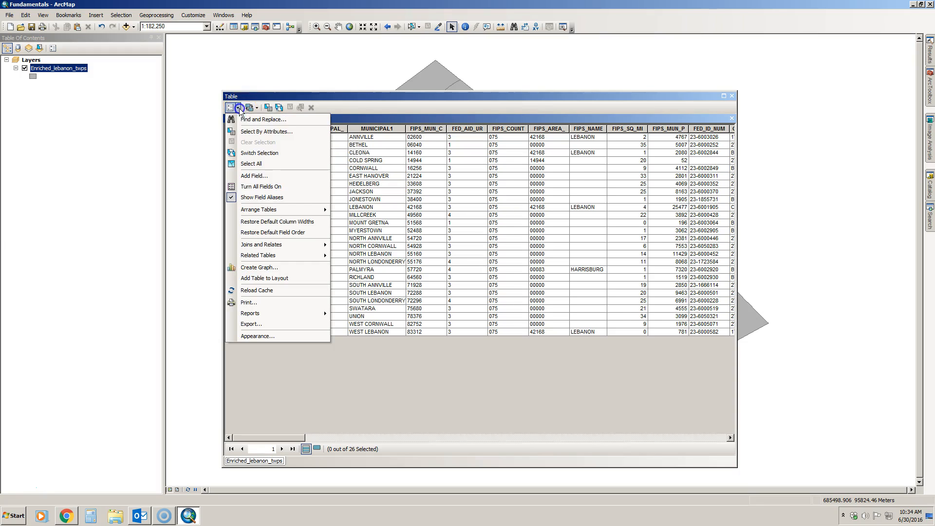
{"action": "left_click", "coordinate": [253, 174]}
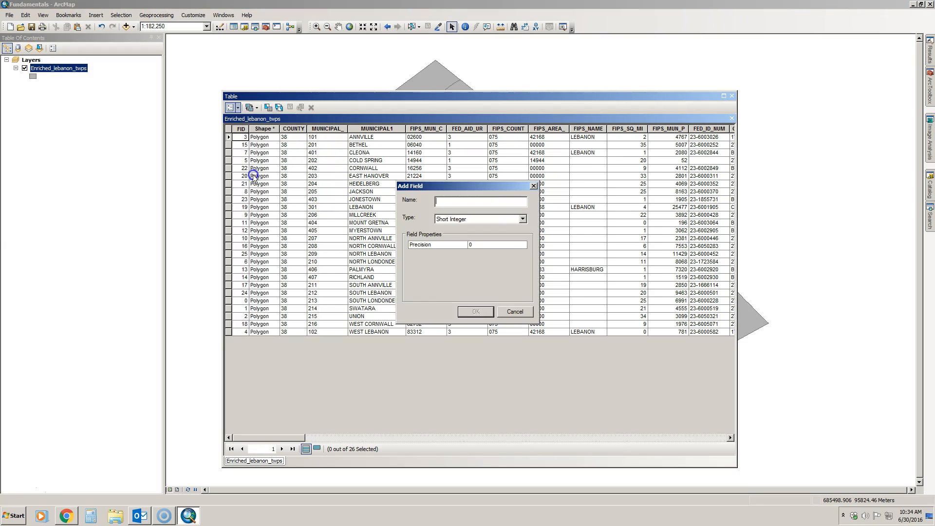
{"action": "left_click", "coordinate": [441, 202]}
{"action": "type", "text": "Twp_Su"}
{"action": "left_click", "coordinate": [453, 222]}
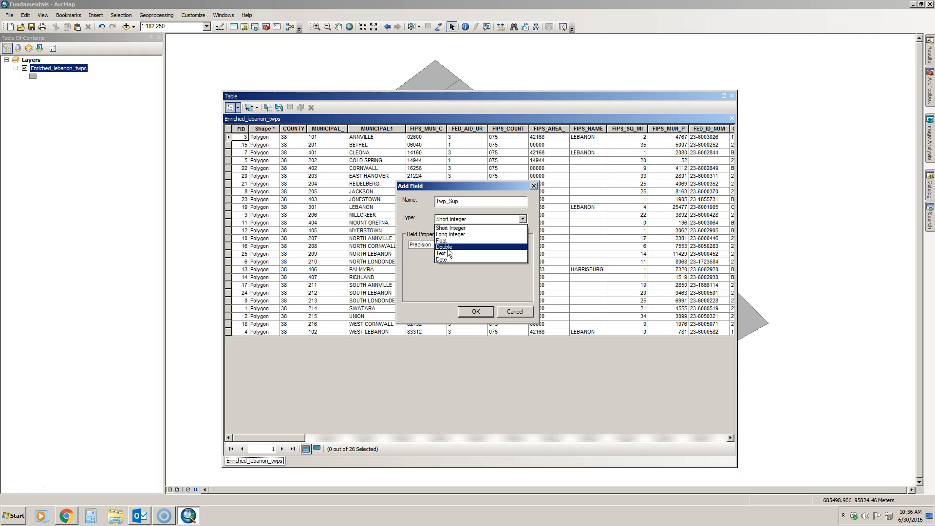
Compare Float and Double, then create Twp_Sup as a Text field of length 50.
{"action": "left_click", "coordinate": [453, 241]}
{"action": "left_click", "coordinate": [452, 240]}
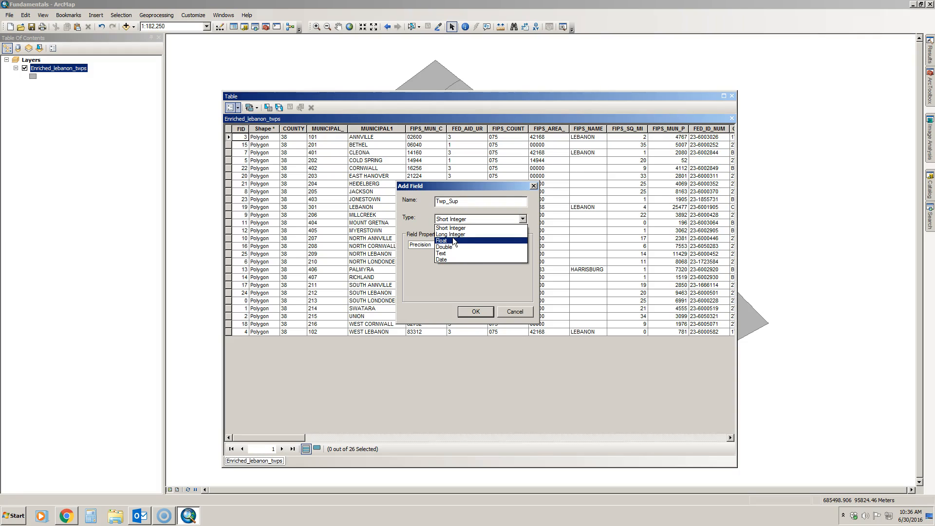
{"action": "left_click", "coordinate": [457, 247]}
{"action": "left_click", "coordinate": [448, 240]}
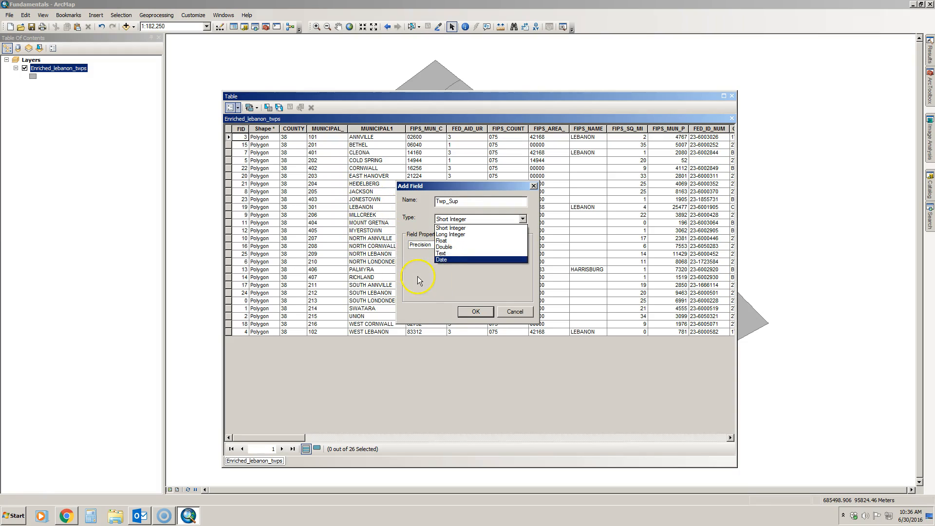
{"action": "left_click", "coordinate": [448, 253]}
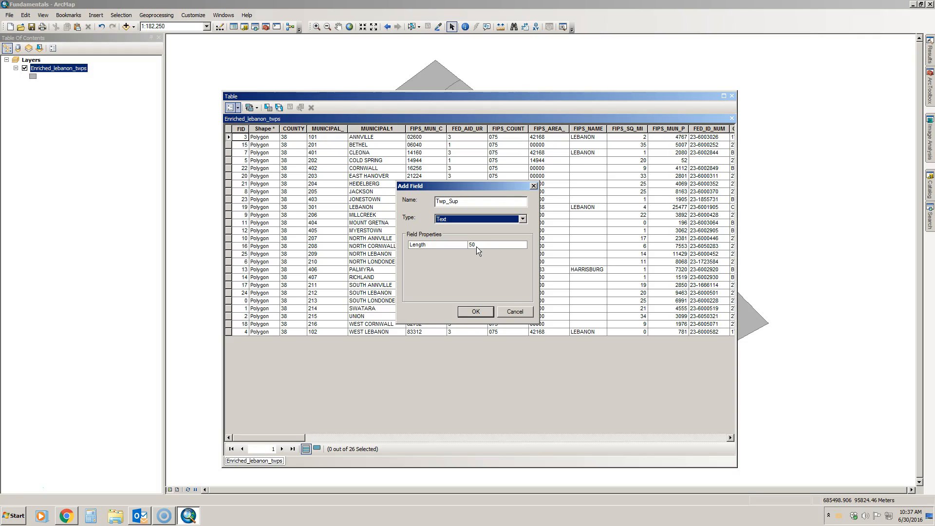
{"action": "left_click", "coordinate": [476, 312]}
{"action": "left_click_drag", "start_coordinate": [263, 437], "coordinate": [716, 445]}
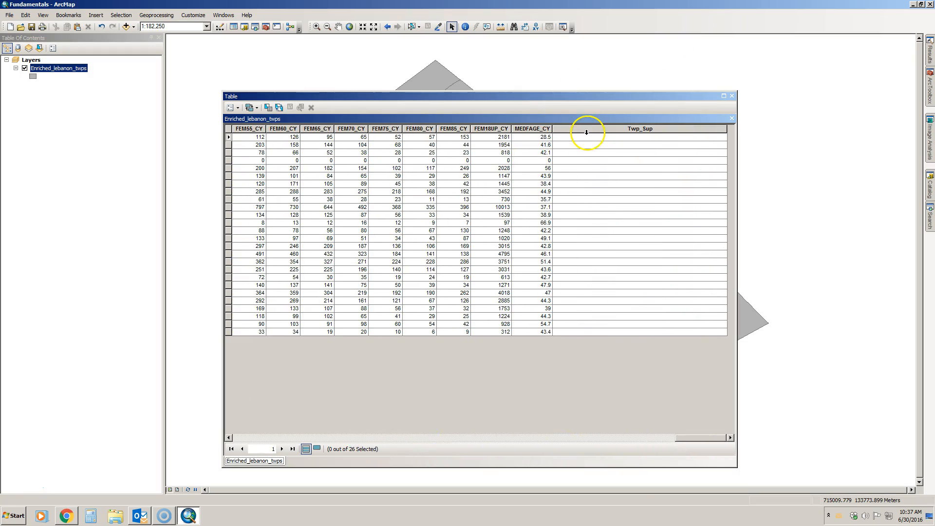
Drag the Twp_Sup column left so it sits beside MUNICIPAL1.
{"action": "left_click", "coordinate": [602, 128]}
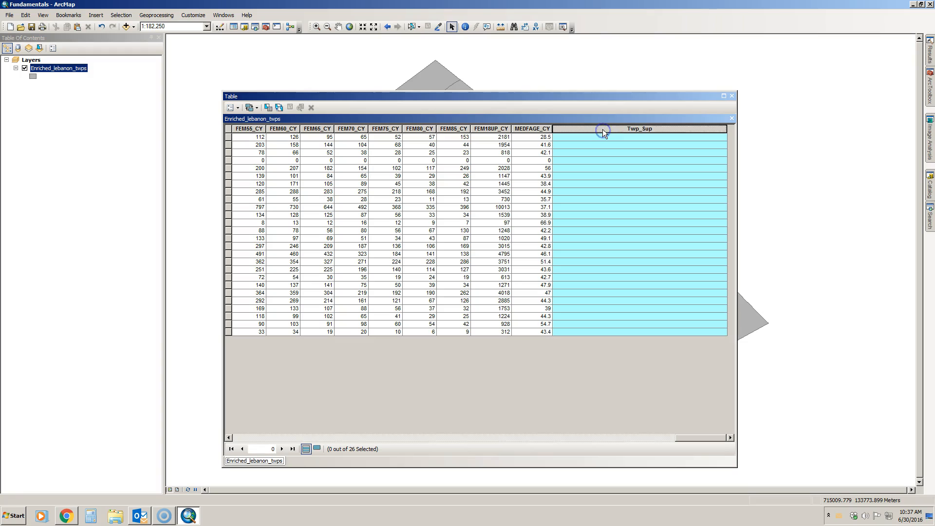
{"action": "mouse_move", "coordinate": [599, 128]}
{"action": "left_mouse_down"}
{"action": "mouse_move", "coordinate": [222, 130]}
{"action": "mouse_move", "coordinate": [261, 137]}
{"action": "mouse_move", "coordinate": [258, 148]}
{"action": "mouse_move", "coordinate": [244, 127]}
{"action": "mouse_move", "coordinate": [227, 127]}
{"action": "mouse_move", "coordinate": [241, 134]}
{"action": "mouse_move", "coordinate": [227, 135]}
{"action": "mouse_move", "coordinate": [297, 141]}
{"action": "left_mouse_up"}
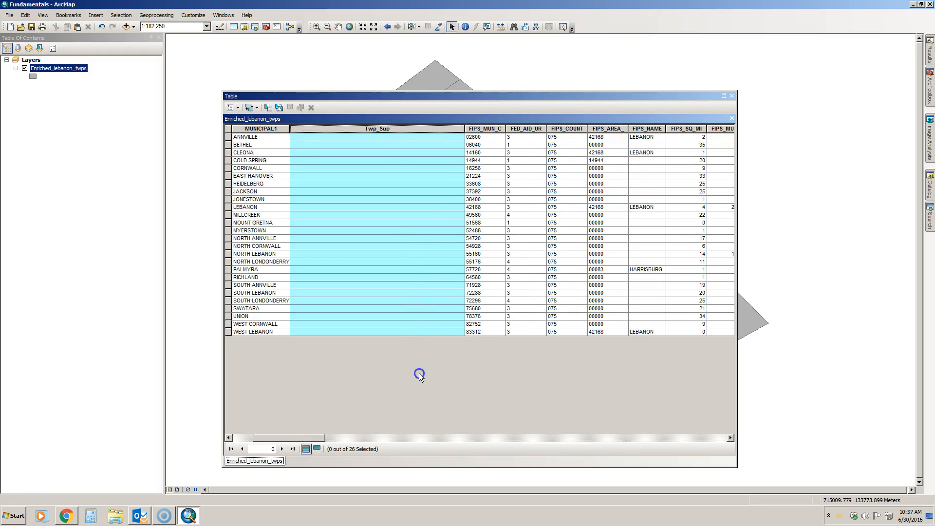
{"action": "left_click", "coordinate": [375, 140]}
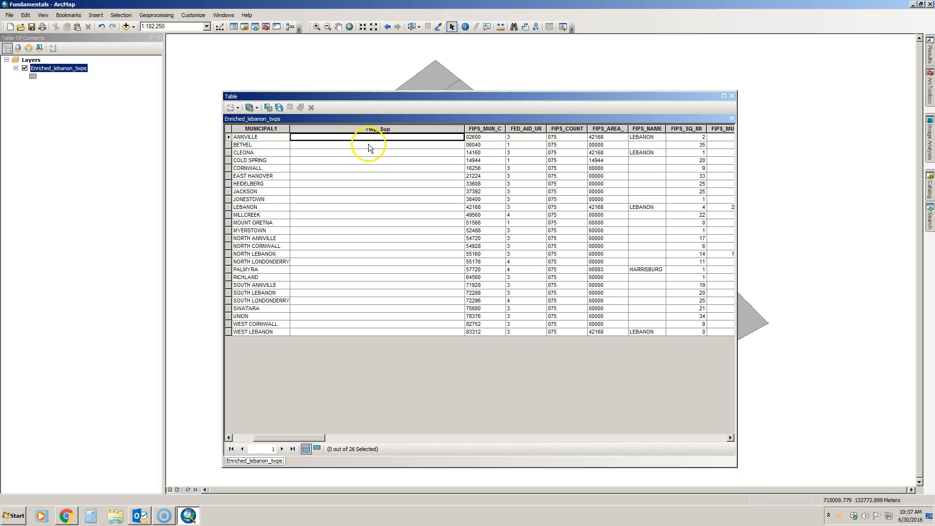
Start editing the township layer via the Editor toolbar, continuing past the spatial reference warning.
{"action": "left_click", "coordinate": [220, 31]}
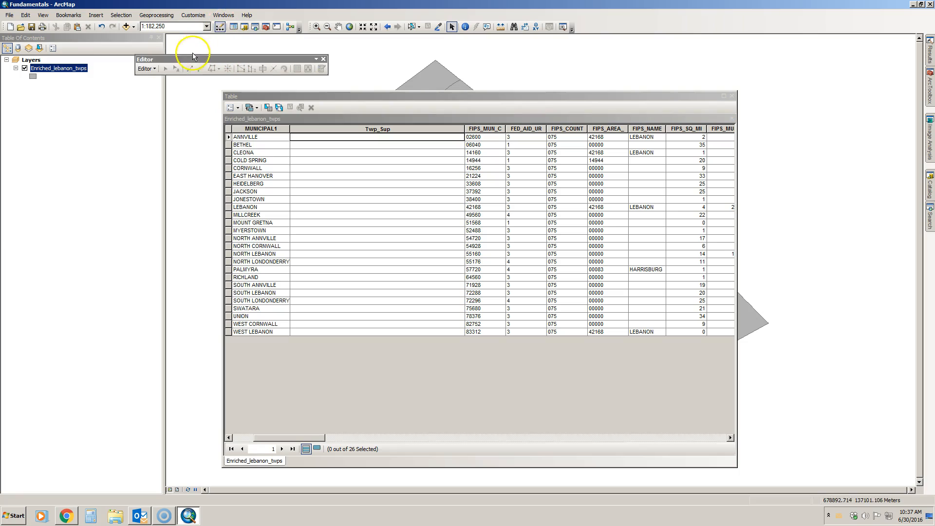
{"action": "left_click", "coordinate": [153, 69]}
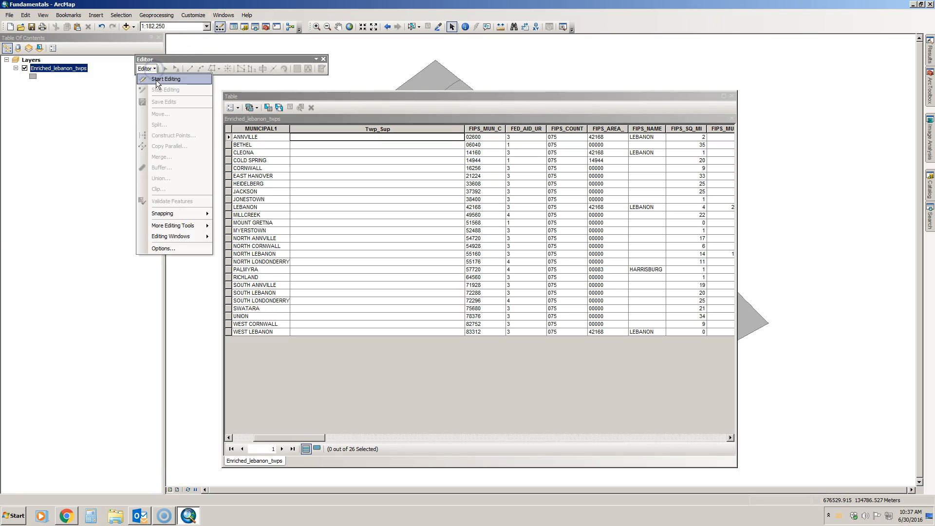
{"action": "left_click", "coordinate": [156, 79]}
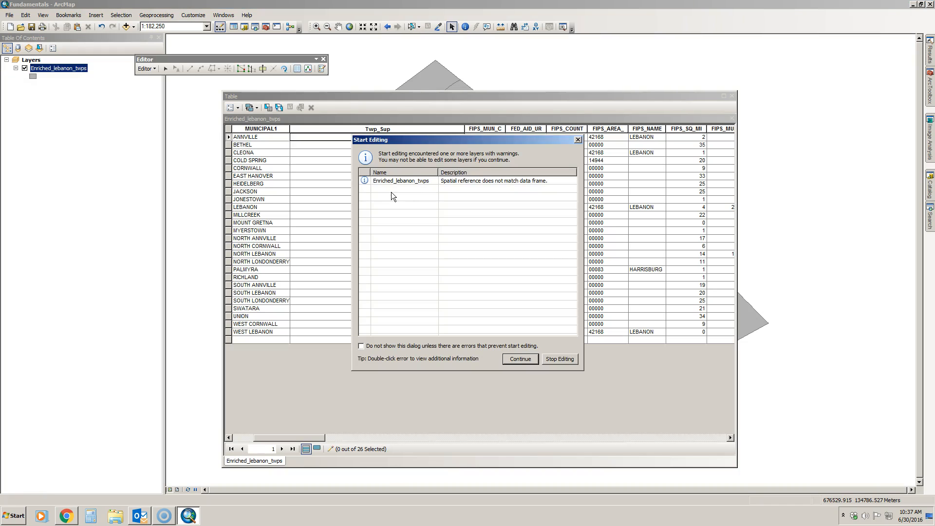
{"action": "left_click", "coordinate": [520, 359]}
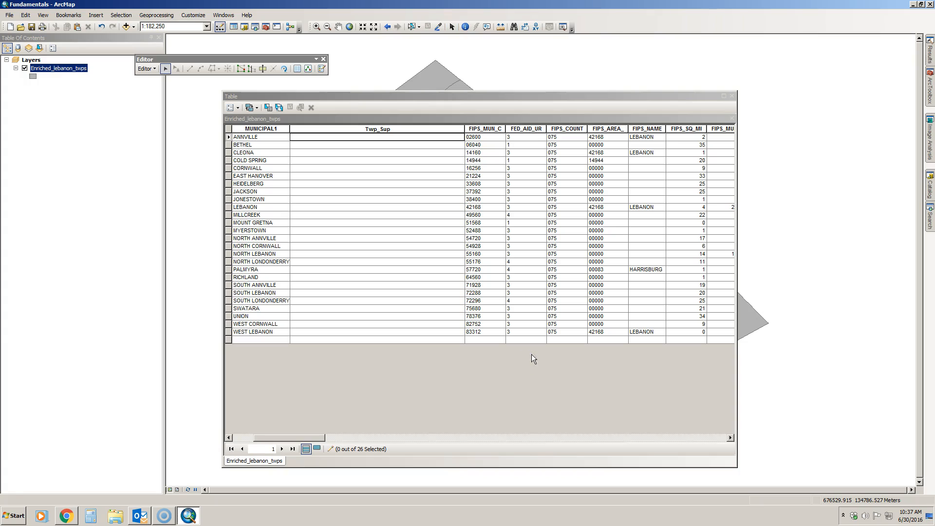
{"action": "left_click", "coordinate": [367, 139]}
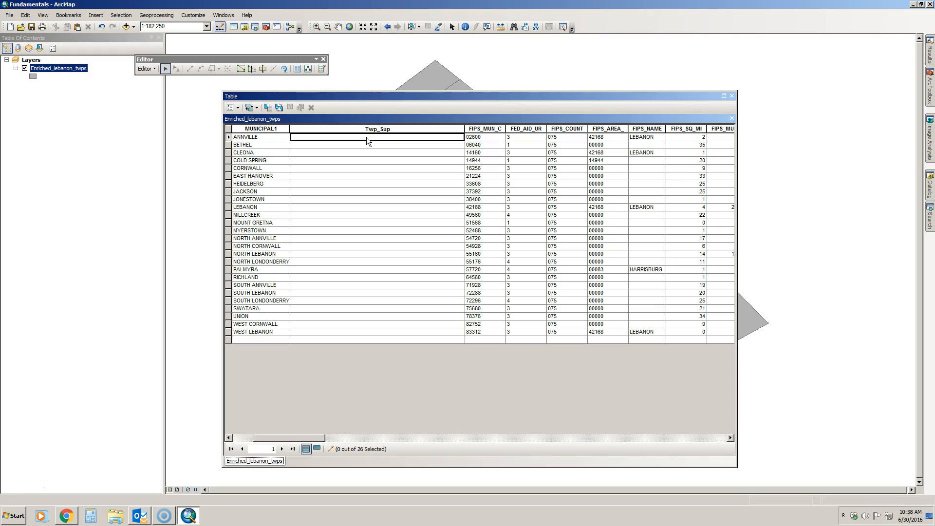
Type each supervisor's name into the Twp_Sup cells of ANNVILLE, BETHEL and CLEONA.
{"action": "left_click", "coordinate": [366, 139]}
{"action": "left_click", "coordinate": [385, 200]}
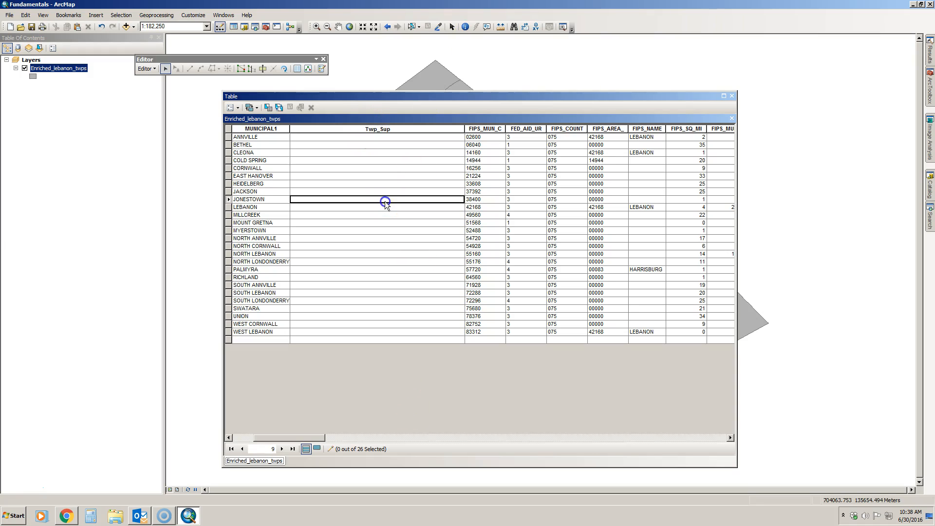
{"action": "left_click", "coordinate": [346, 139]}
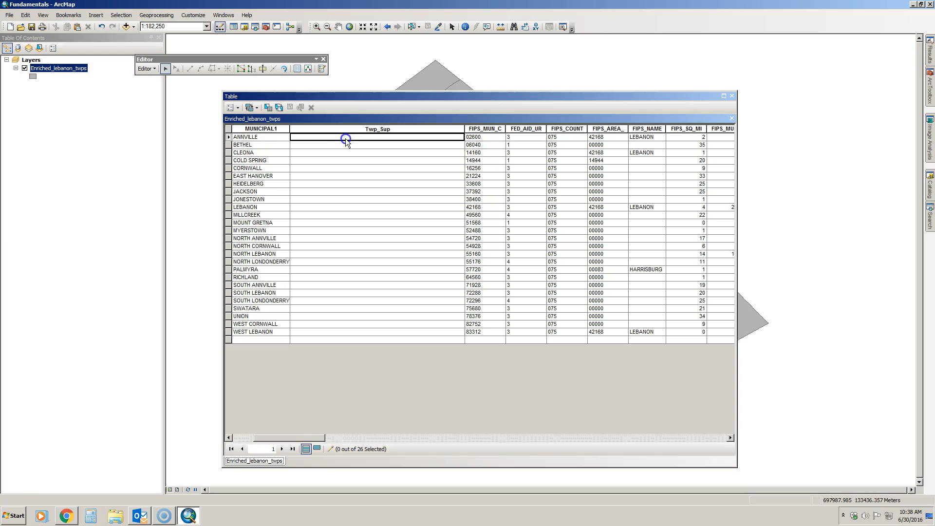
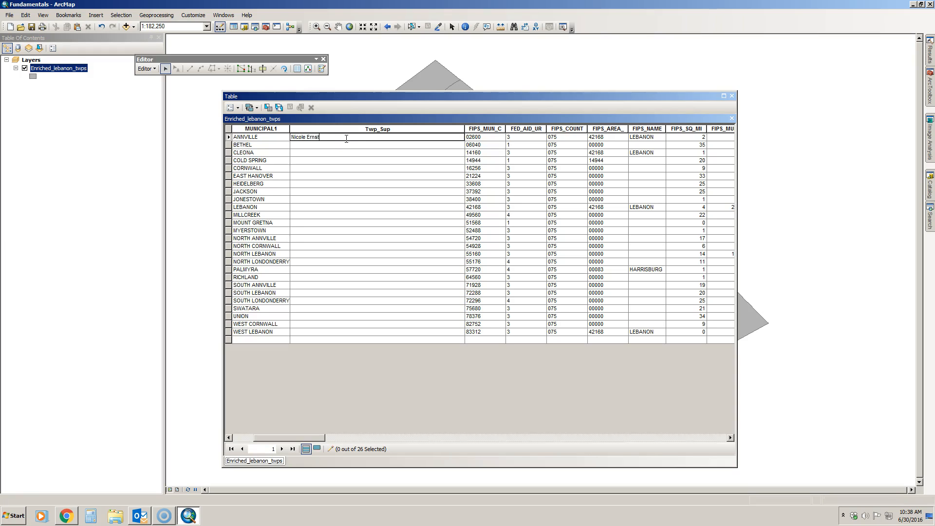
{"action": "left_click", "coordinate": [330, 144]}
{"action": "type", "text": "Peter Pan"}
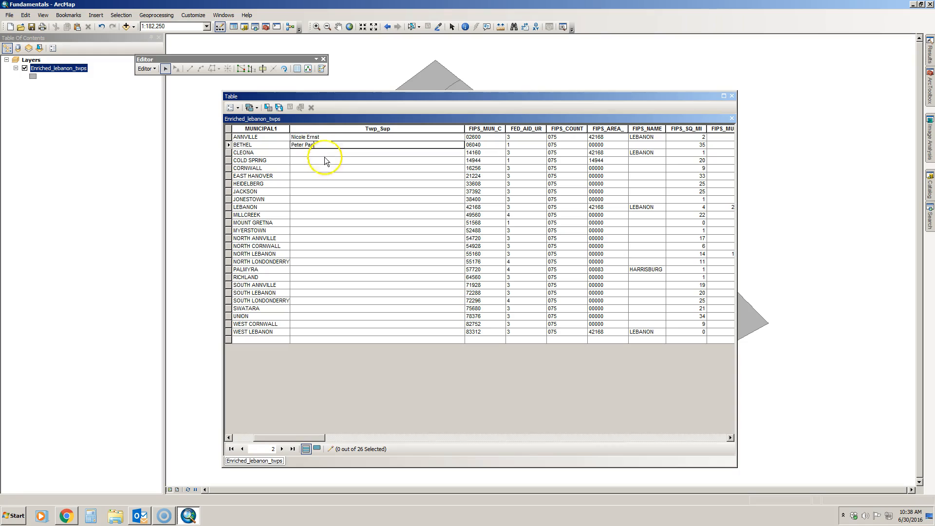
{"action": "left_click", "coordinate": [323, 153]}
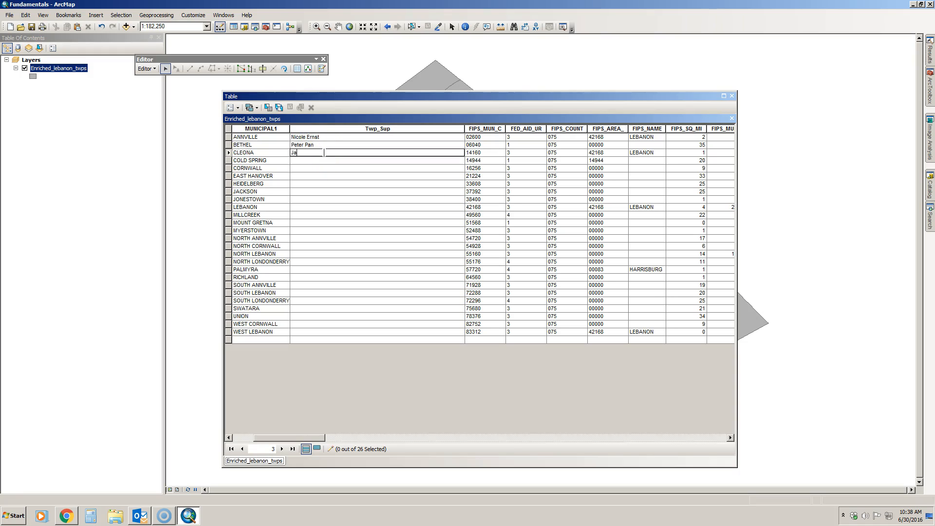
{"action": "left_click", "coordinate": [303, 169]}
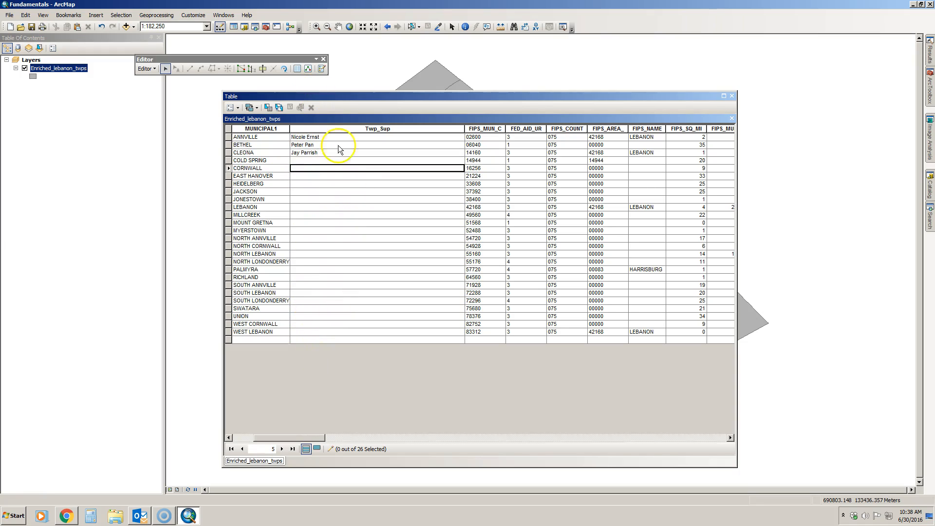
Save the edits and stop editing the township layer.
{"action": "left_click", "coordinate": [151, 69]}
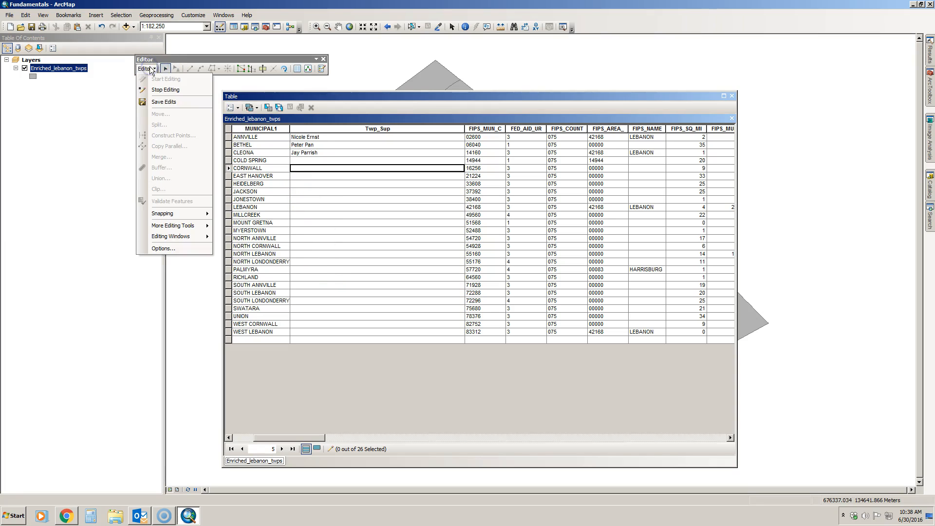
{"action": "left_click", "coordinate": [163, 102]}
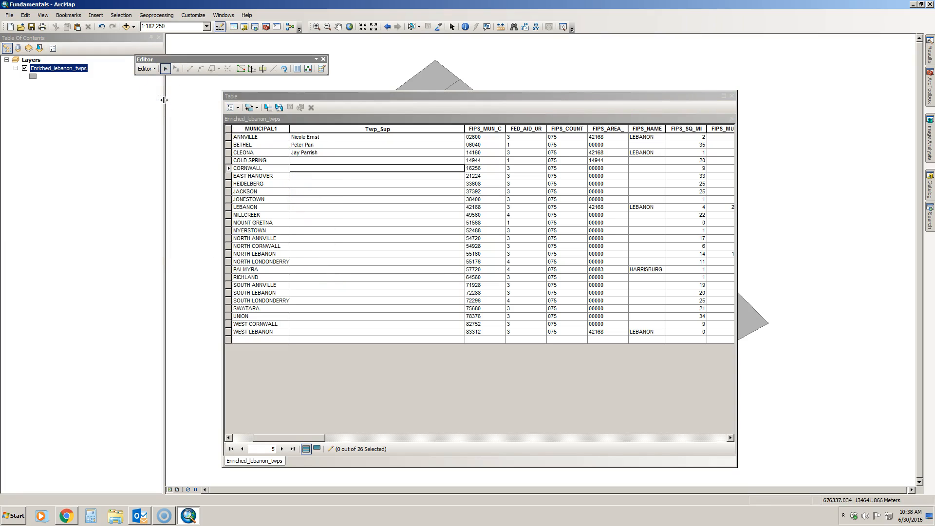
{"action": "left_click", "coordinate": [151, 68]}
{"action": "left_click", "coordinate": [157, 89]}
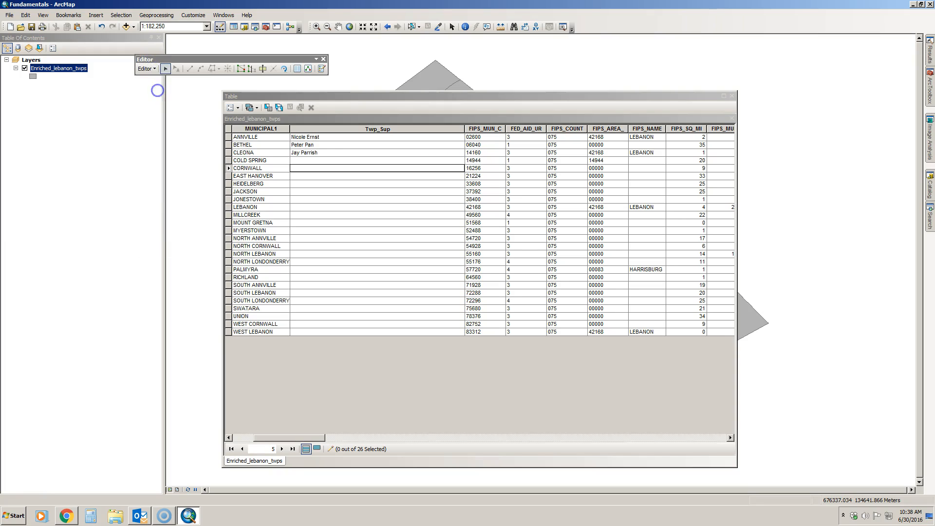
{"action": "left_click", "coordinate": [373, 191]}
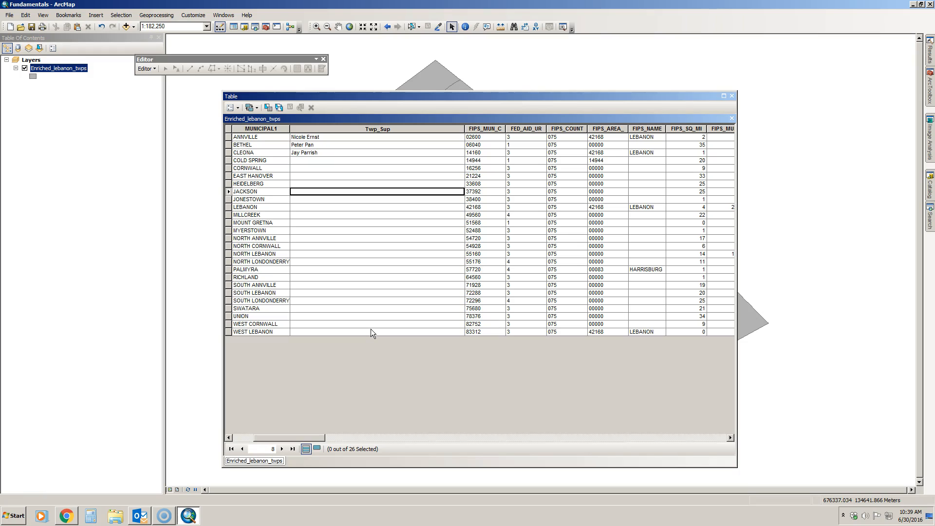
Delete the Twp_Sup column via its header menu and confirm with Yes.
{"action": "left_click", "coordinate": [368, 129]}
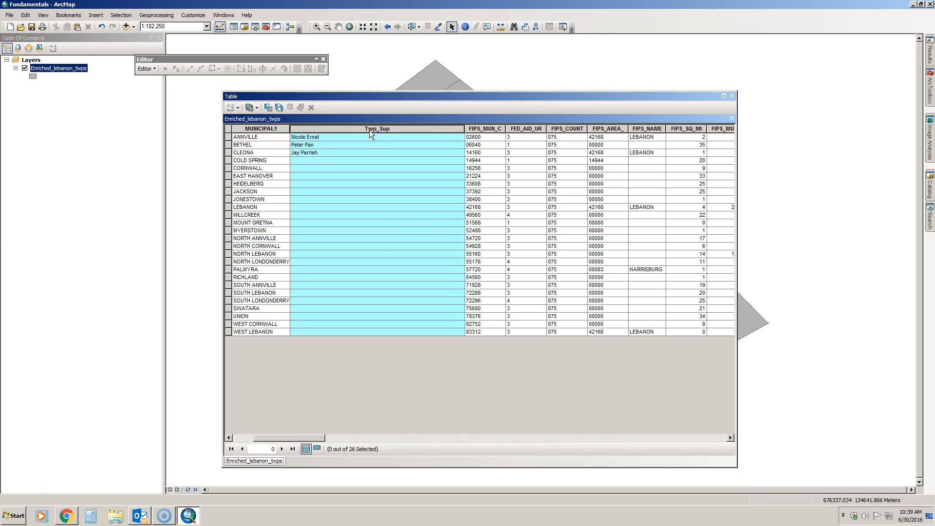
{"action": "right_click", "coordinate": [369, 130]}
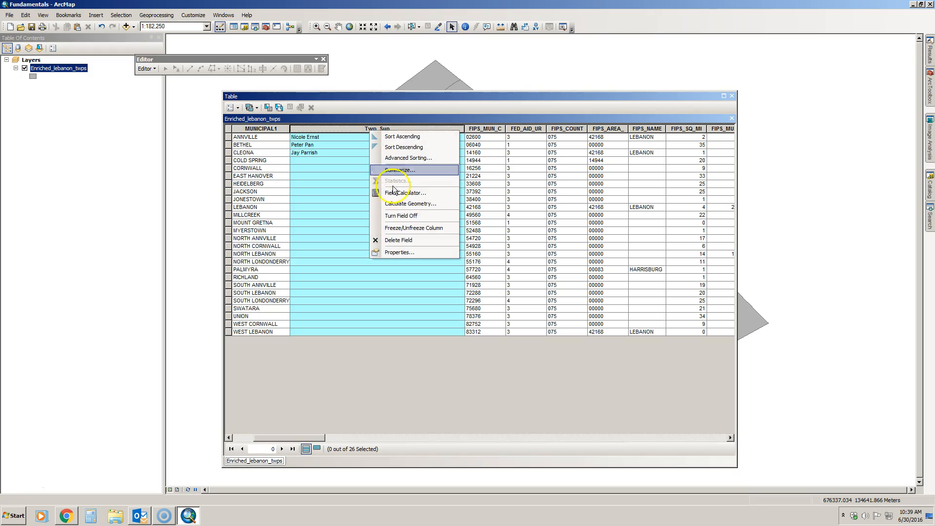
{"action": "left_click", "coordinate": [407, 241]}
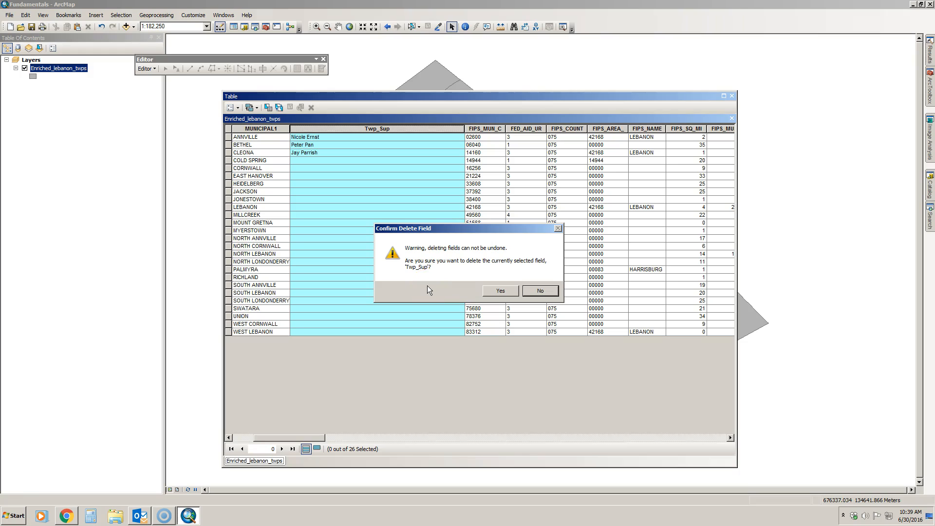
{"action": "left_click", "coordinate": [499, 291]}
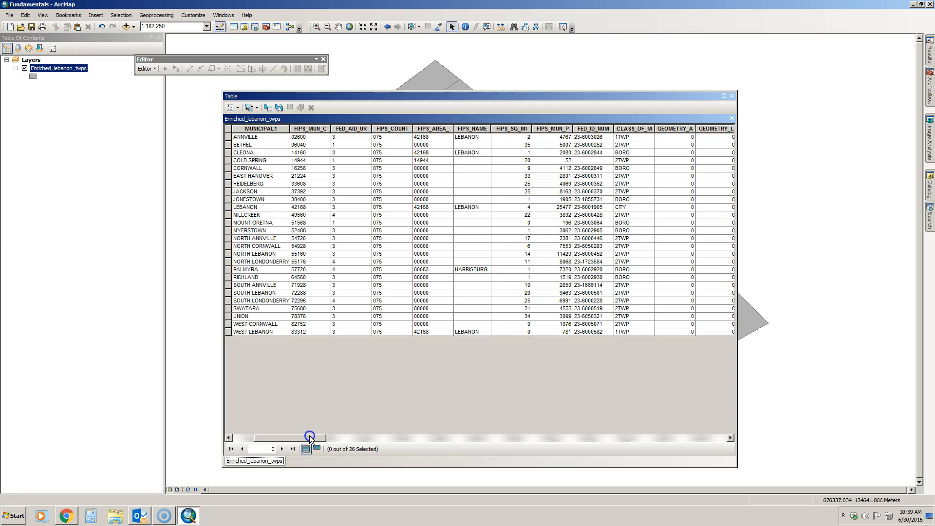
Add a Double field named Sq_Miles and select the new column at the table's end.
{"action": "left_click_drag", "start_coordinate": [310, 437], "coordinate": [268, 435]}
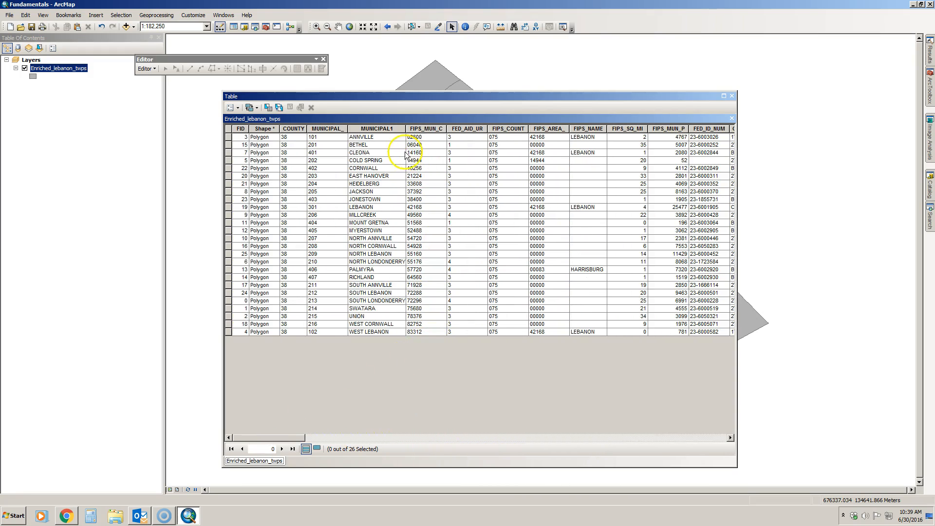
{"action": "left_click", "coordinate": [386, 128]}
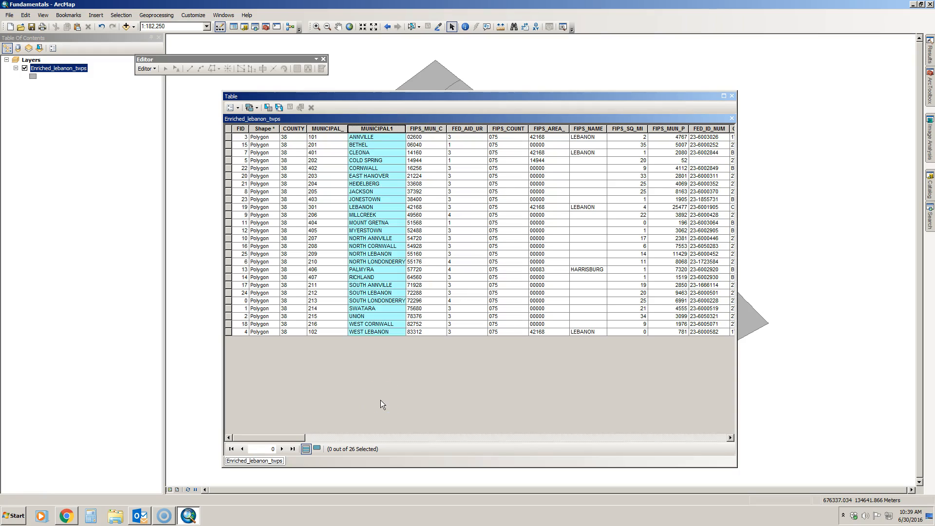
{"action": "left_click", "coordinate": [232, 108]}
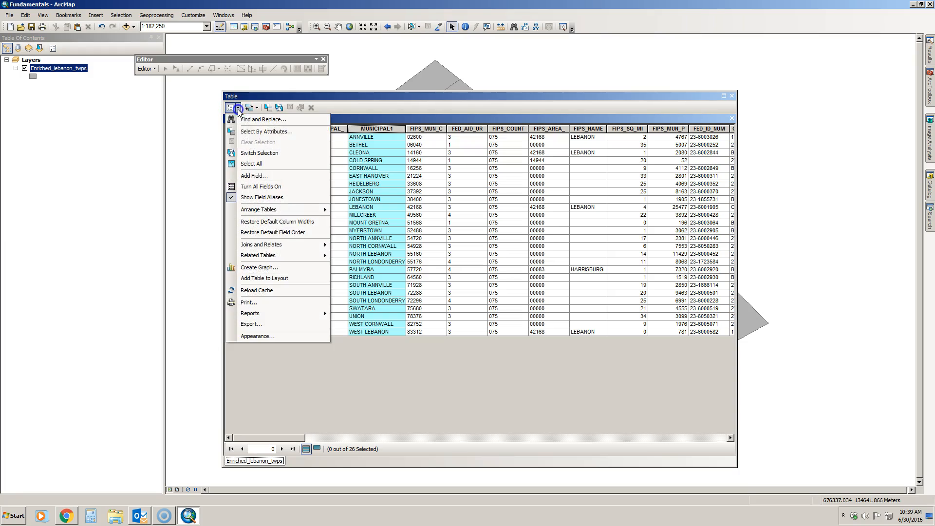
{"action": "left_click", "coordinate": [247, 176]}
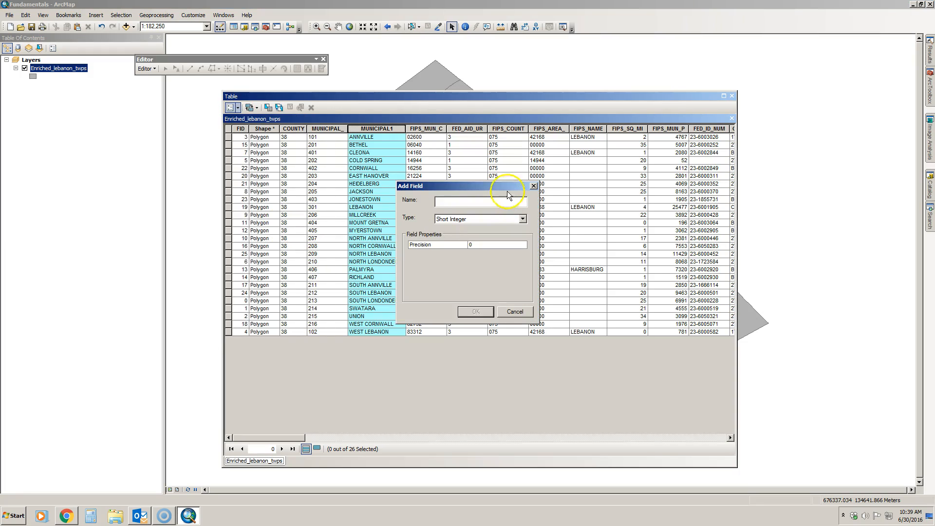
{"action": "type", "text": "Sq_Miles"}
{"action": "left_click", "coordinate": [487, 220]}
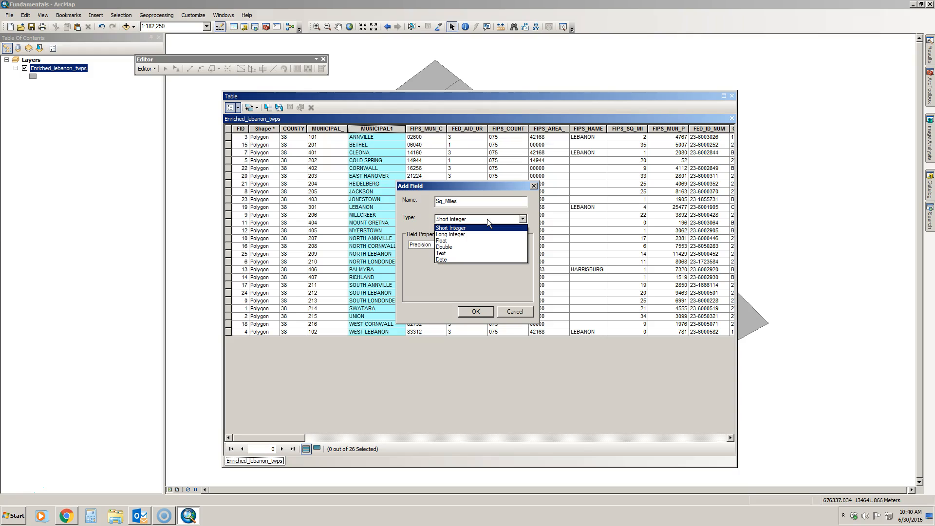
{"action": "left_click", "coordinate": [463, 246]}
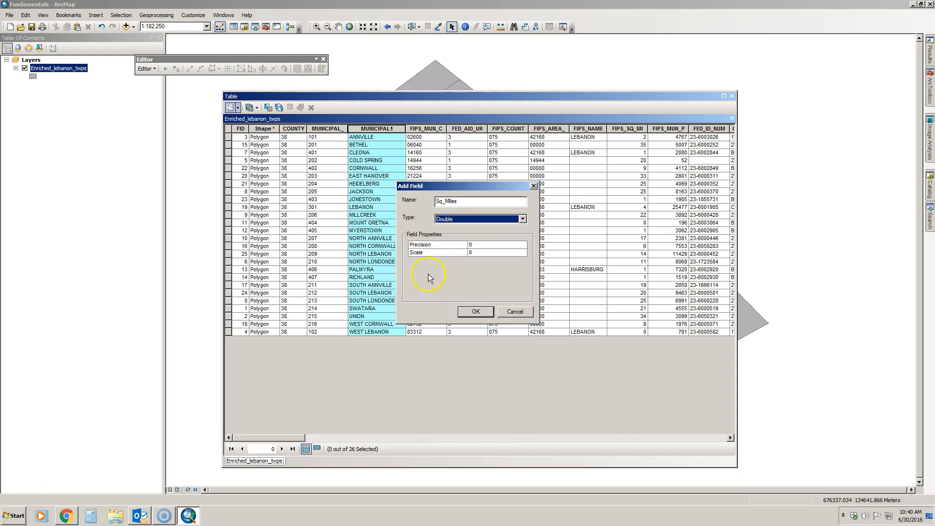
{"action": "left_click", "coordinate": [473, 311]}
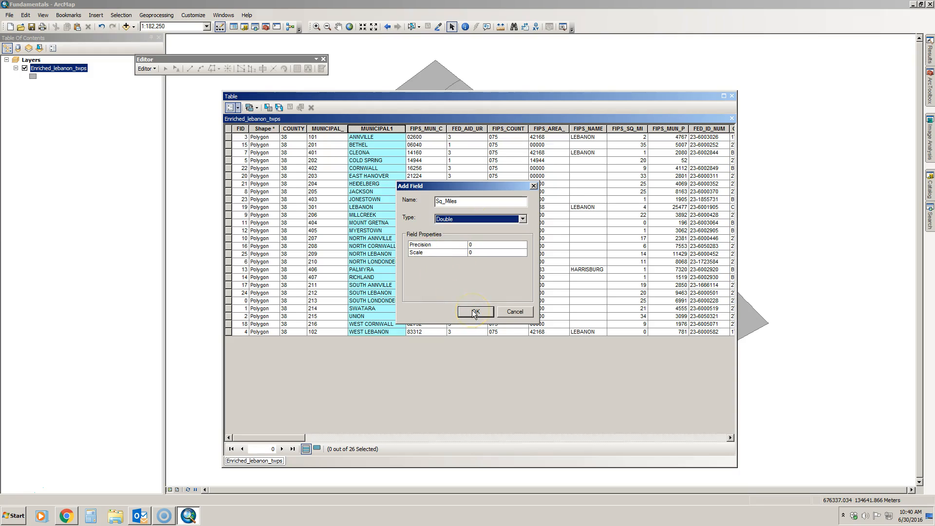
{"action": "left_click_drag", "start_coordinate": [292, 437], "coordinate": [720, 436]}
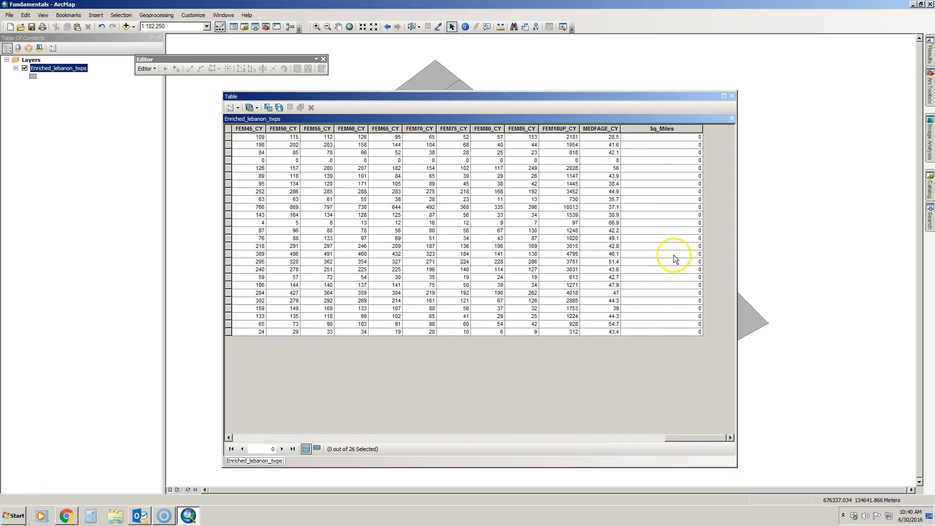
{"action": "left_click", "coordinate": [665, 129]}
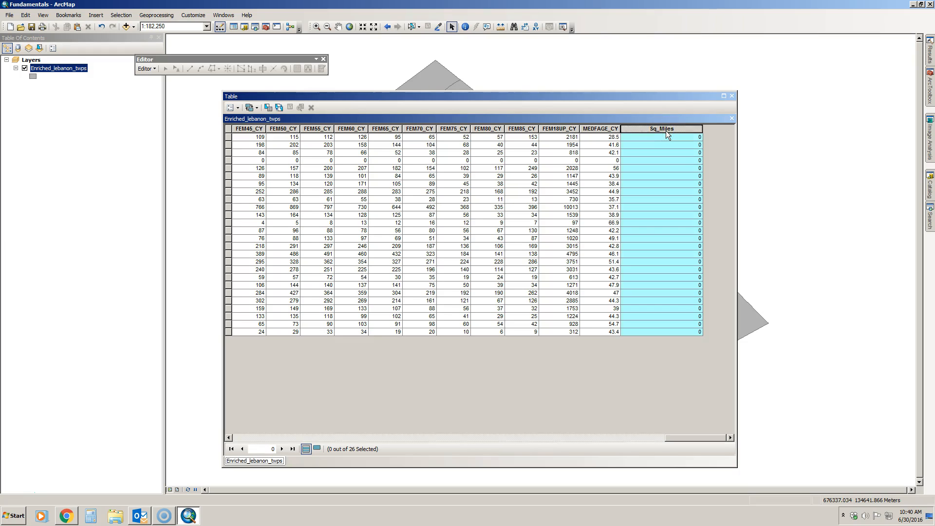
Fill Sq_Miles with each township's Area in Square Miles US via Calculate Geometry, outside an edit session.
{"action": "right_click", "coordinate": [666, 130]}
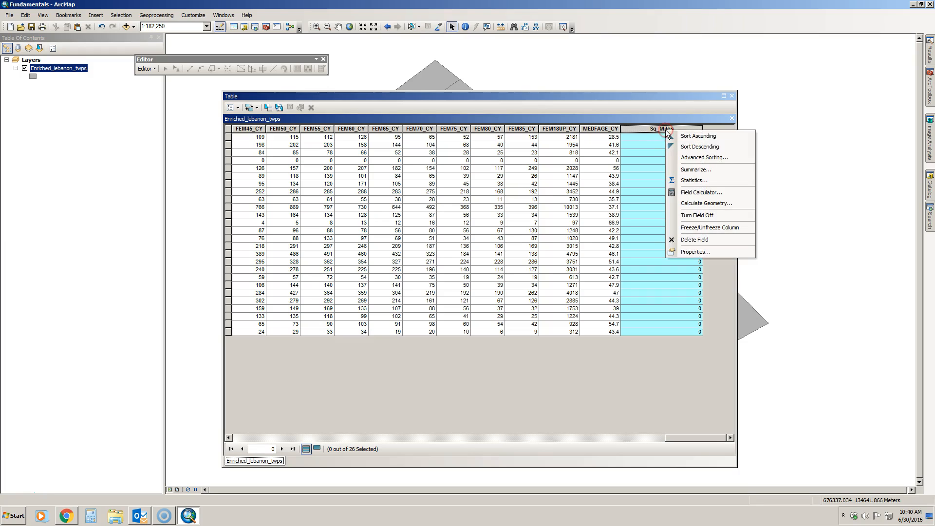
{"action": "left_click", "coordinate": [698, 203]}
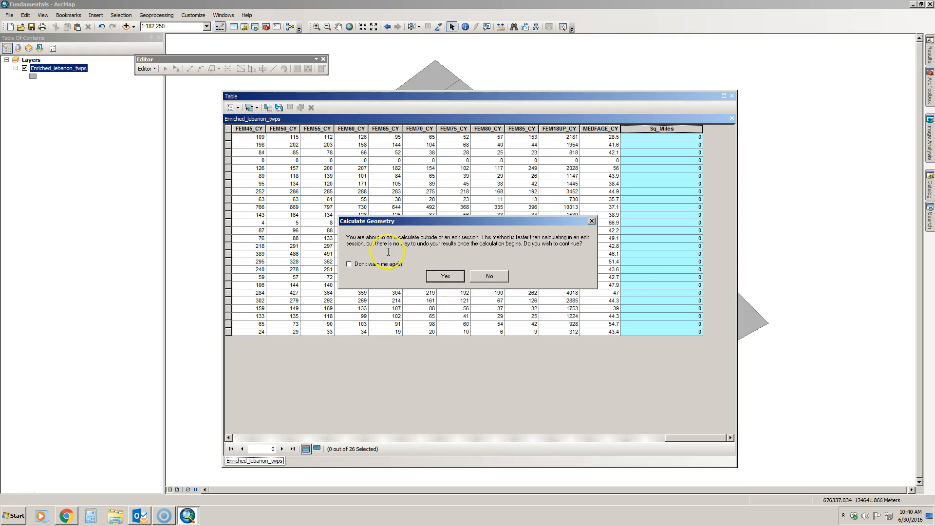
{"action": "left_click", "coordinate": [476, 245]}
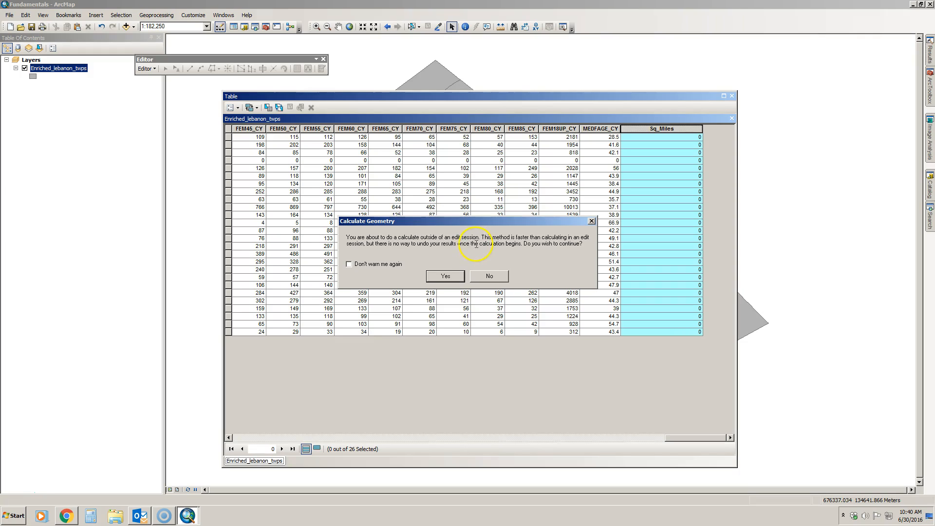
{"action": "left_click", "coordinate": [444, 276]}
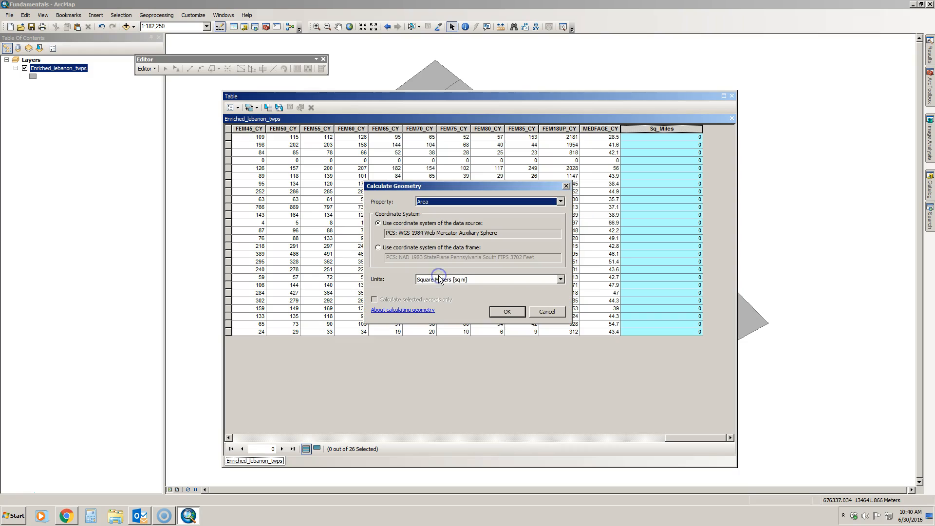
{"action": "left_click", "coordinate": [425, 211]}
{"action": "left_click", "coordinate": [433, 203]}
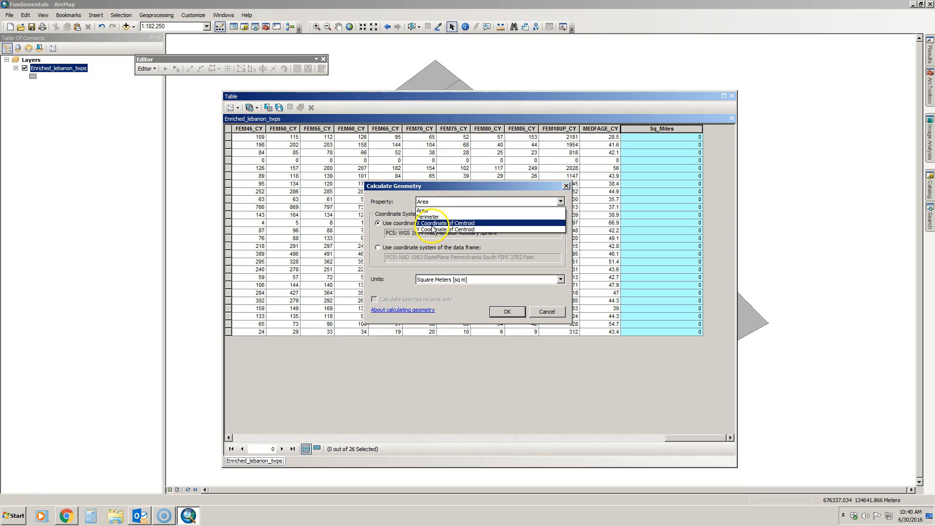
{"action": "left_click", "coordinate": [434, 209]}
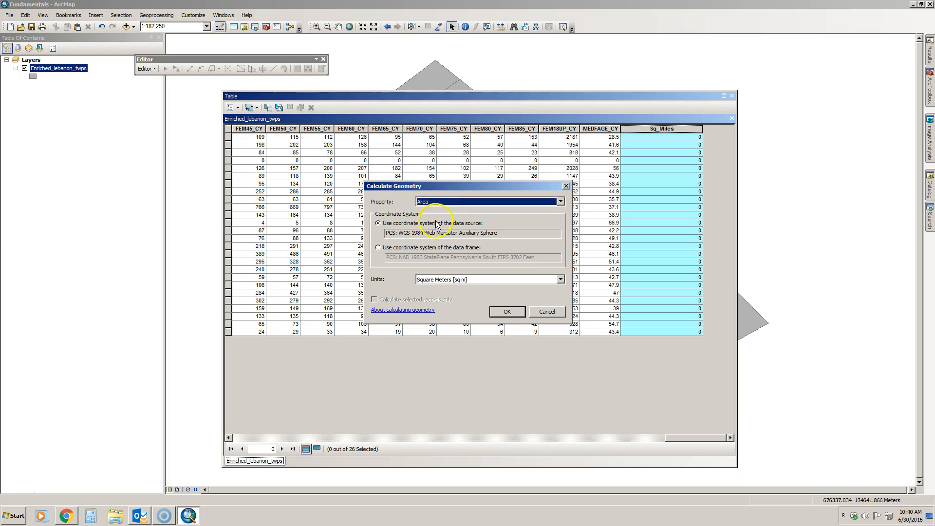
{"action": "left_click", "coordinate": [441, 281]}
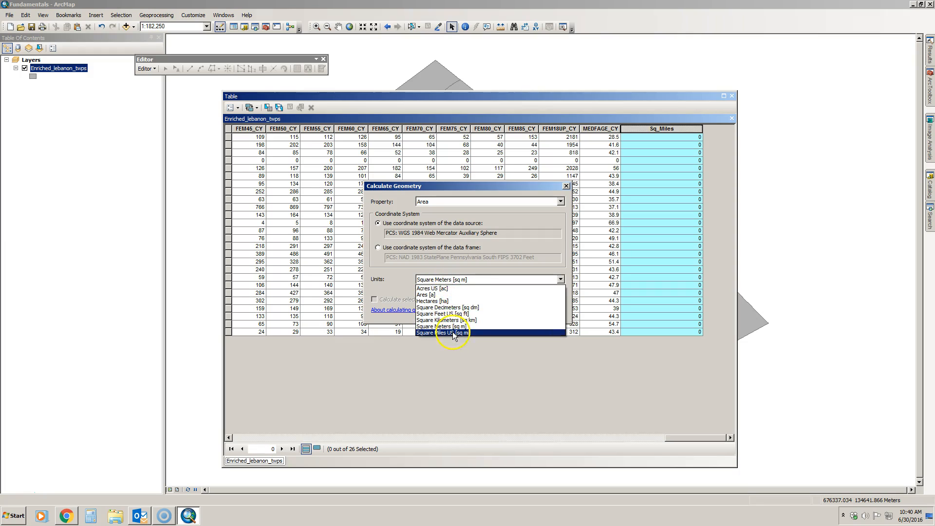
{"action": "left_click", "coordinate": [453, 332]}
{"action": "left_click", "coordinate": [496, 314]}
{"action": "left_click", "coordinate": [446, 277]}
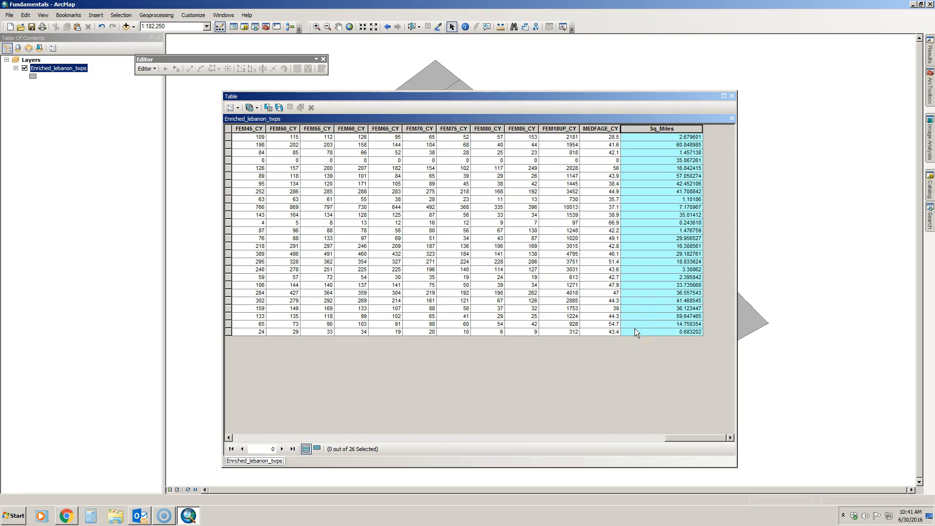
Delete the Sq_Miles field from the townships attribute table, confirming the deletion.
{"action": "right_click", "coordinate": [657, 129]}
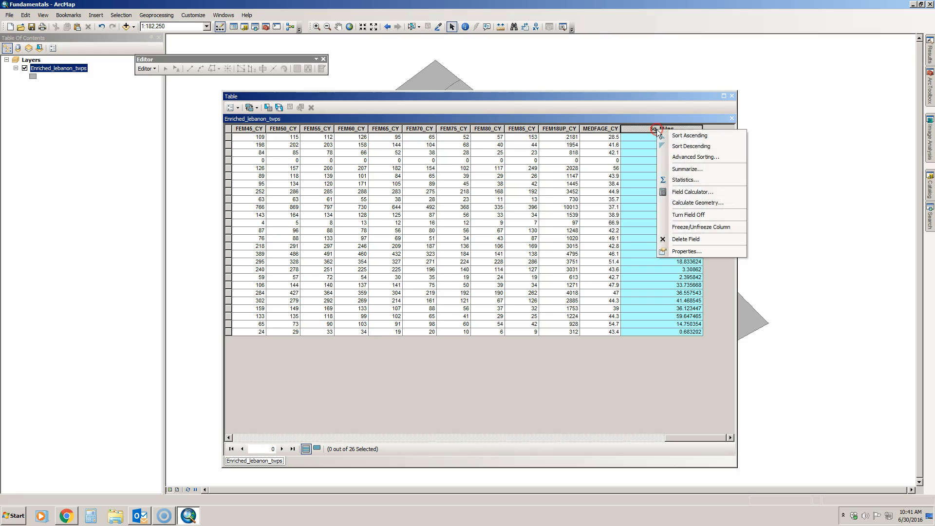
{"action": "left_click", "coordinate": [686, 238]}
{"action": "left_click", "coordinate": [501, 292]}
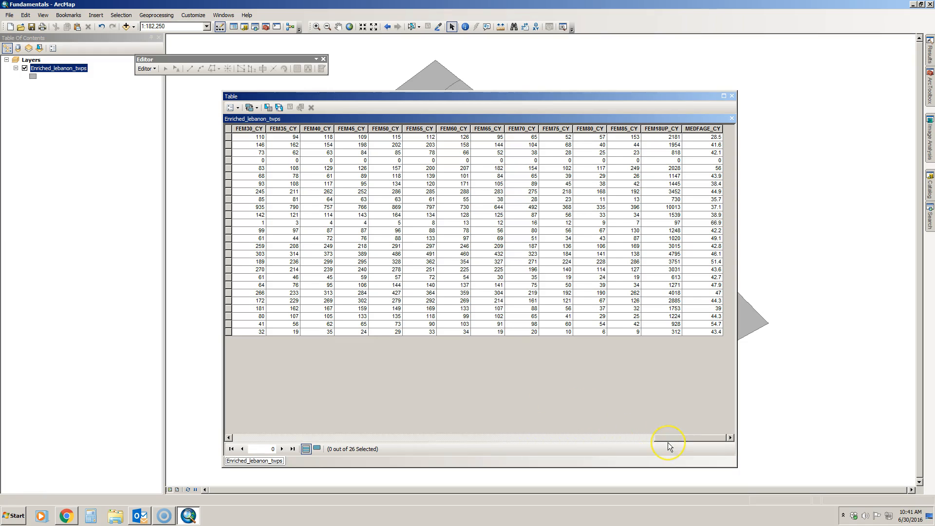
Scroll back left and select the FEM0_CY, FEM5_CY and FEM20_CY columns.
{"action": "left_click_drag", "start_coordinate": [668, 440], "coordinate": [628, 444]}
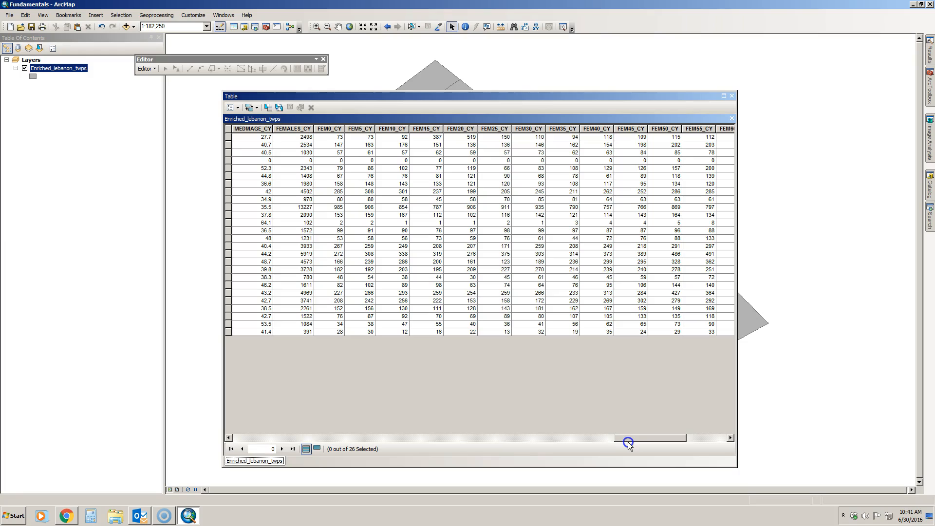
{"action": "left_click", "coordinate": [333, 129]}
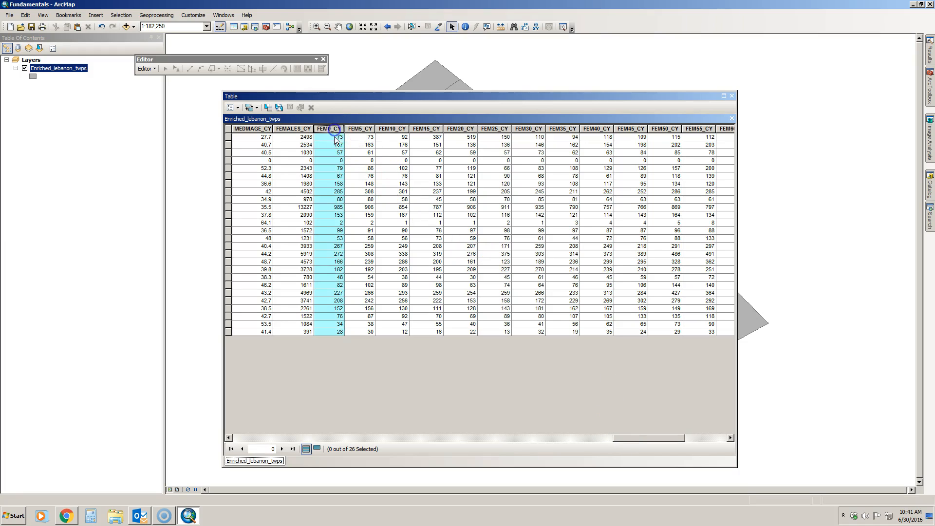
{"action": "left_click", "coordinate": [365, 129]}
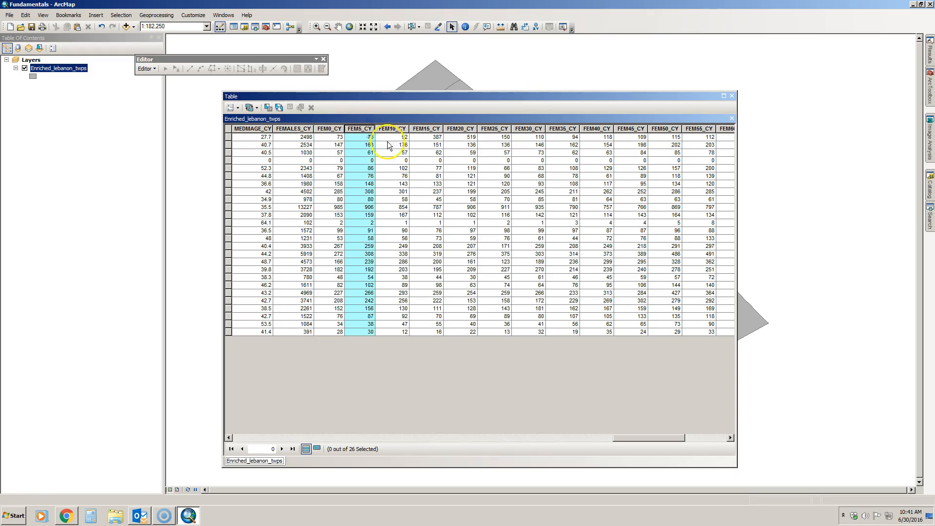
{"action": "left_click", "coordinate": [470, 129]}
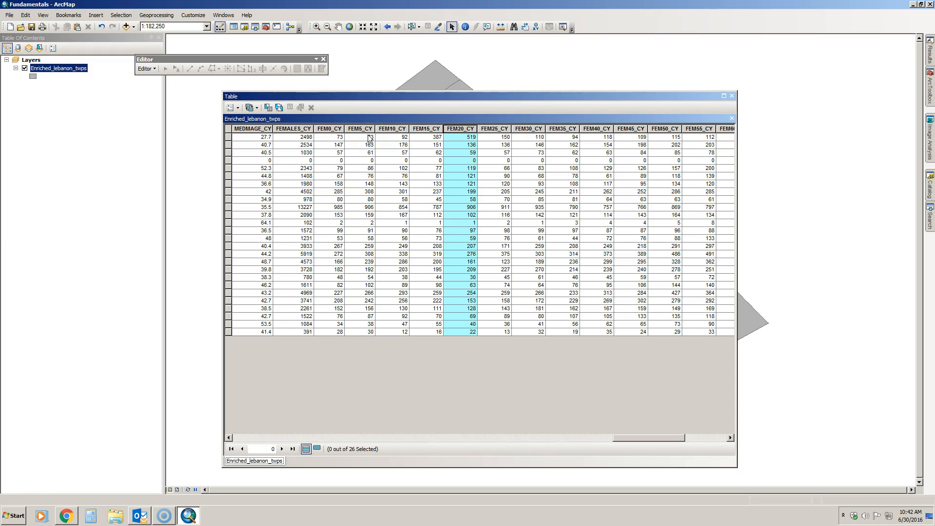
Start an edit session on the layer and find Add Field unavailable in Table Options.
{"action": "left_click", "coordinate": [232, 108]}
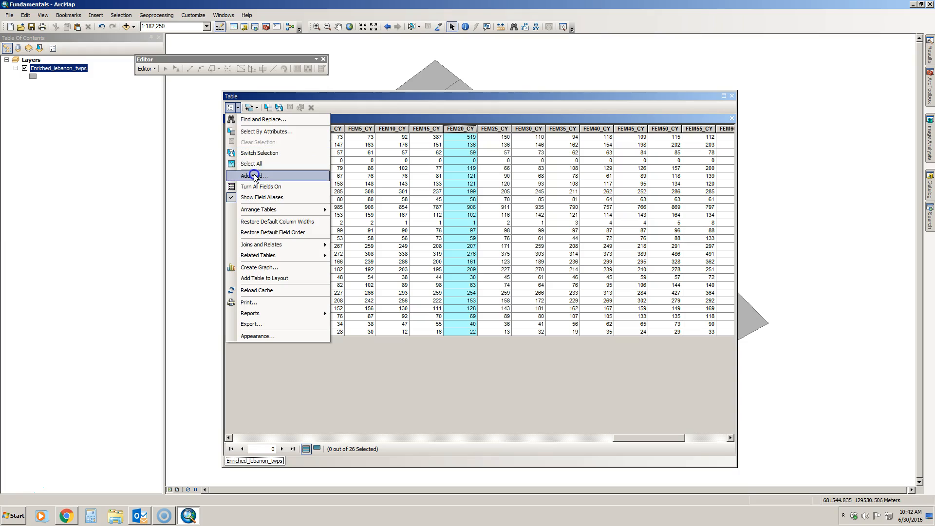
{"action": "left_click", "coordinate": [271, 94]}
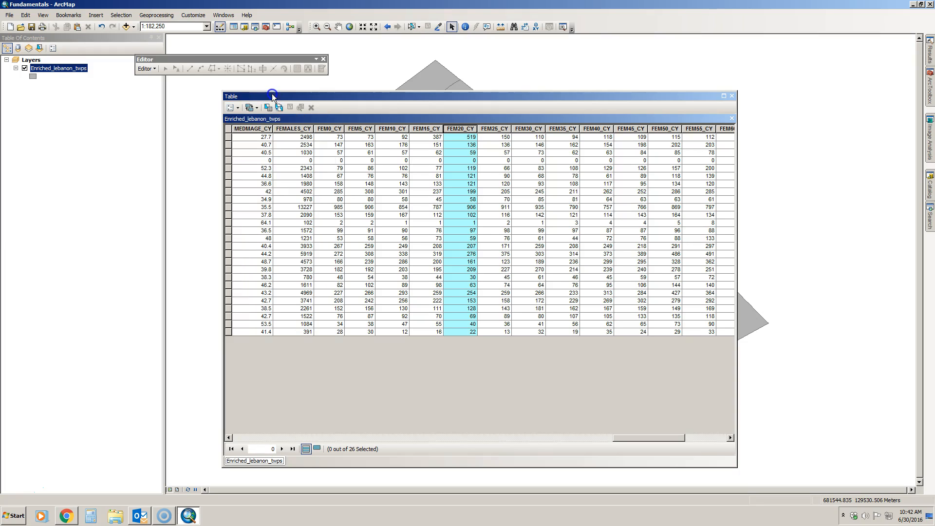
{"action": "left_click", "coordinate": [147, 69]}
{"action": "left_click", "coordinate": [155, 79]}
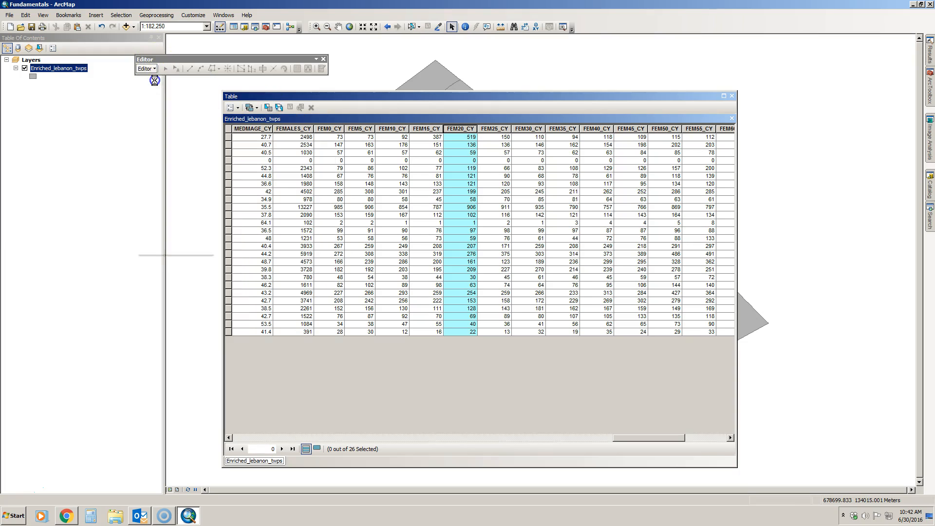
{"action": "left_click", "coordinate": [512, 366]}
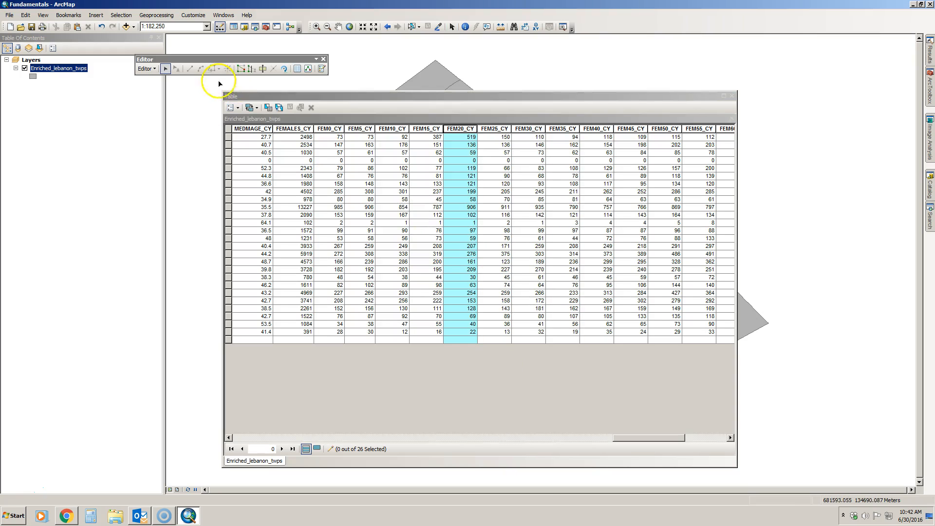
{"action": "left_click", "coordinate": [239, 110]}
{"action": "left_click", "coordinate": [255, 179]}
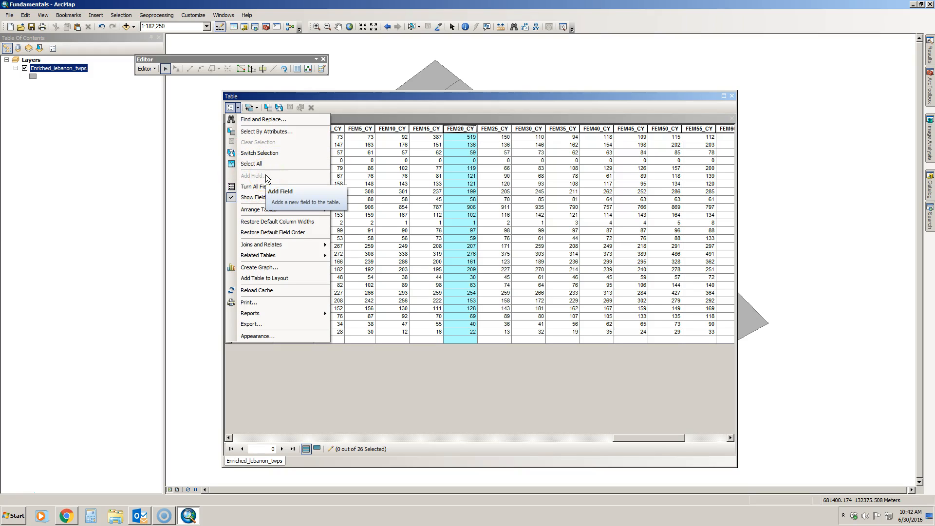
{"action": "left_click", "coordinate": [262, 178]}
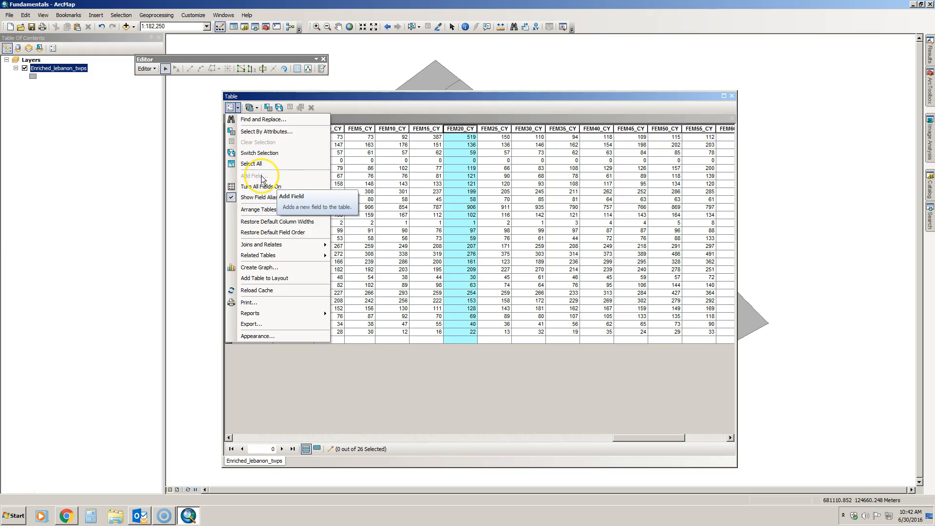
Stop the edit session and reopen the table's options list.
{"action": "left_click", "coordinate": [149, 69]}
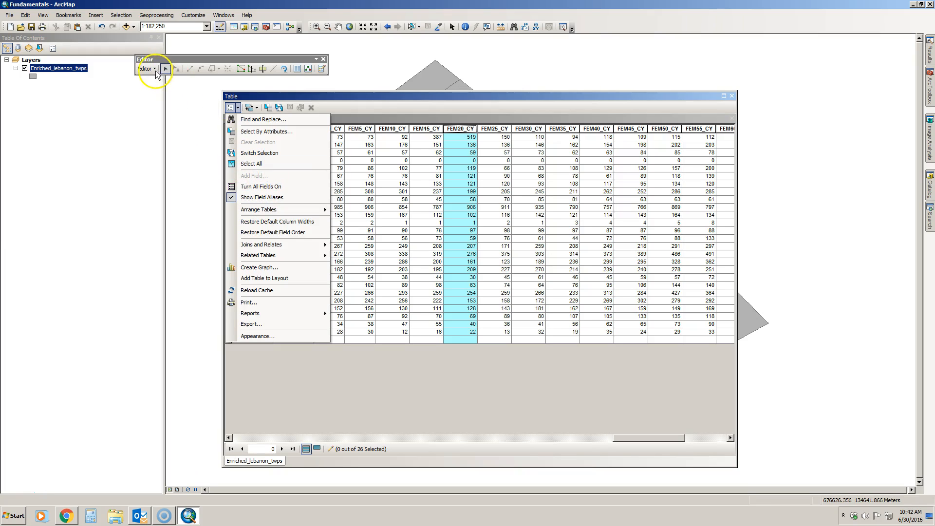
{"action": "left_click", "coordinate": [167, 90]}
{"action": "left_click", "coordinate": [150, 69]}
{"action": "left_click", "coordinate": [298, 107]}
{"action": "left_click", "coordinate": [233, 108]}
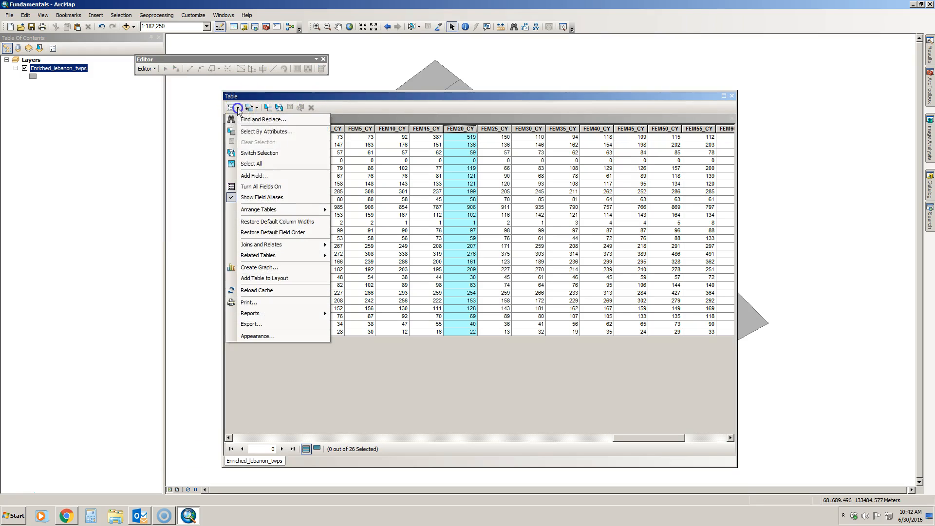
Add a Short Integer field named 'Fem_5_20' and select the new column.
{"action": "left_click", "coordinate": [262, 177]}
{"action": "left_click", "coordinate": [448, 202]}
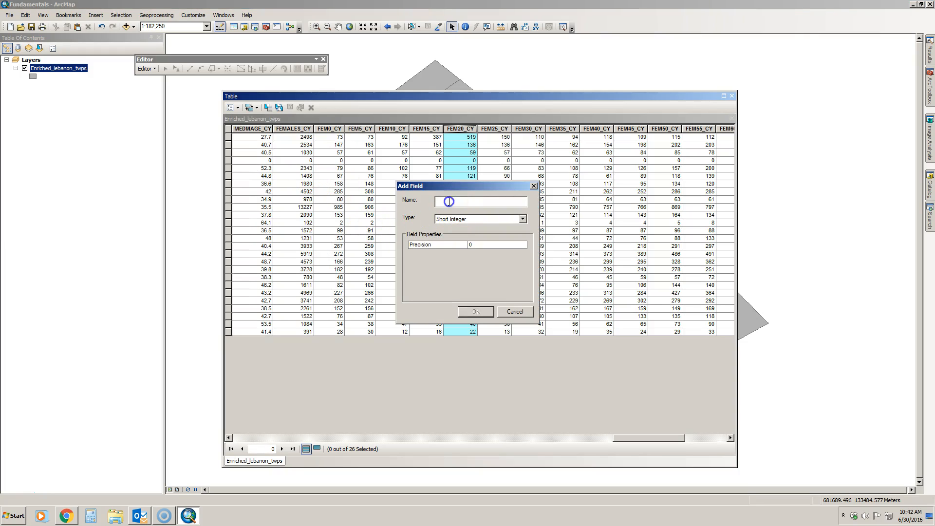
{"action": "type", "text": "Fem_5_20"}
{"action": "left_click", "coordinate": [522, 219]}
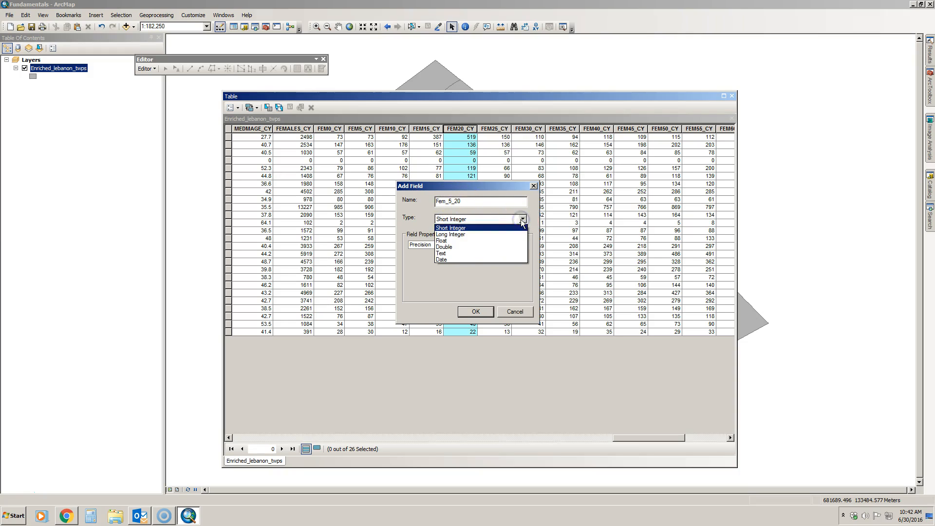
{"action": "left_click", "coordinate": [466, 228]}
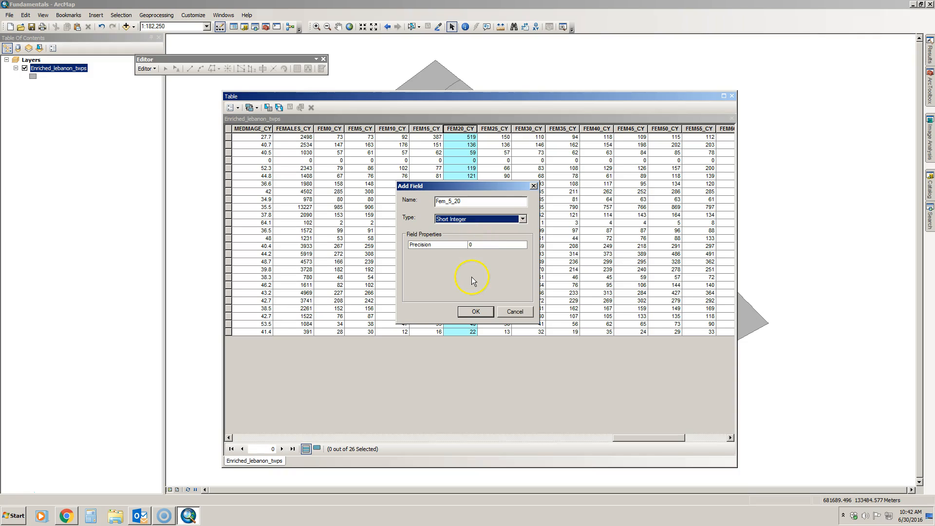
{"action": "left_click", "coordinate": [476, 311]}
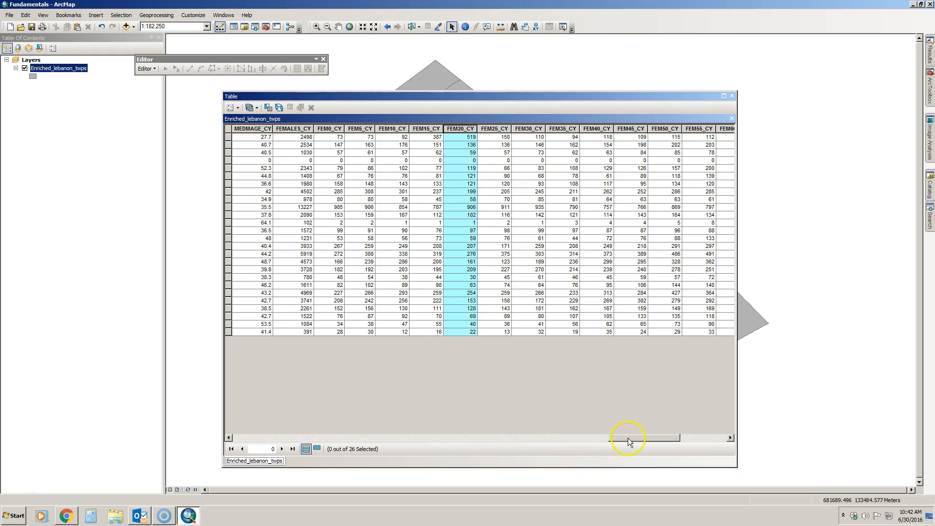
{"action": "left_click", "coordinate": [697, 438]}
{"action": "left_click", "coordinate": [671, 79]}
{"action": "left_click", "coordinate": [701, 129]}
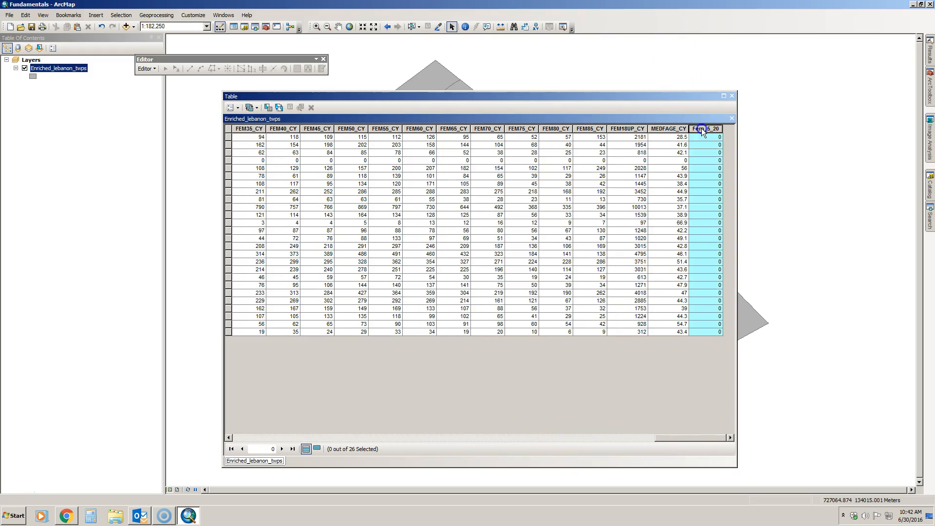
Open the Field Calculator for Fem_5_20, accepting calculation outside an edit session.
{"action": "right_click", "coordinate": [701, 130]}
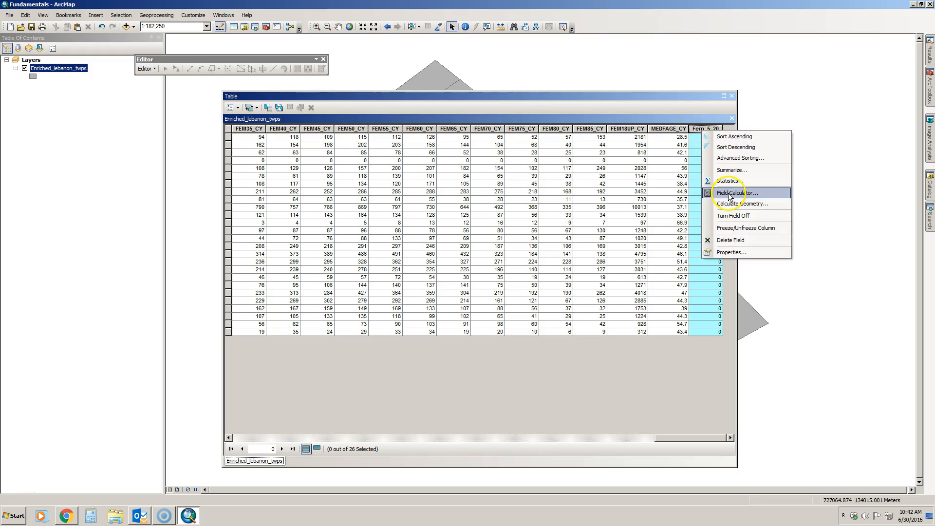
{"action": "left_click", "coordinate": [728, 193]}
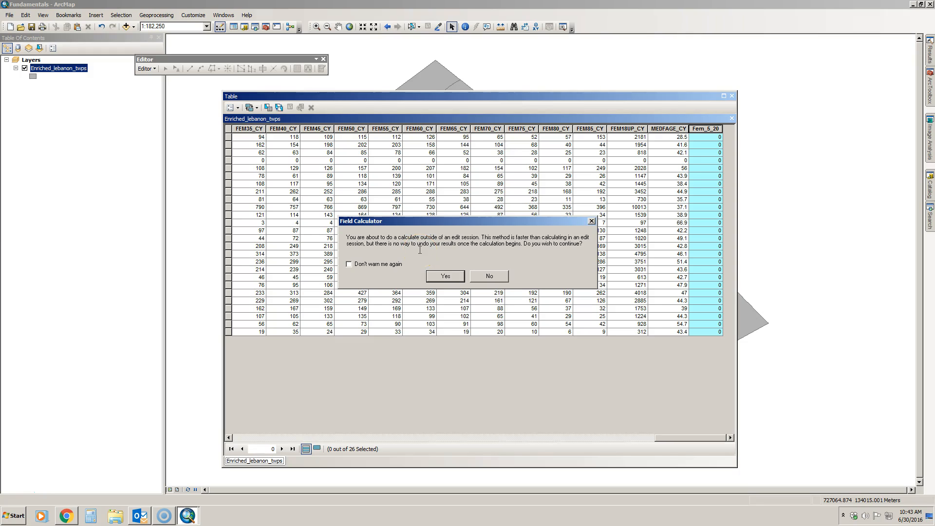
{"action": "left_click", "coordinate": [436, 262]}
{"action": "left_click", "coordinate": [441, 276]}
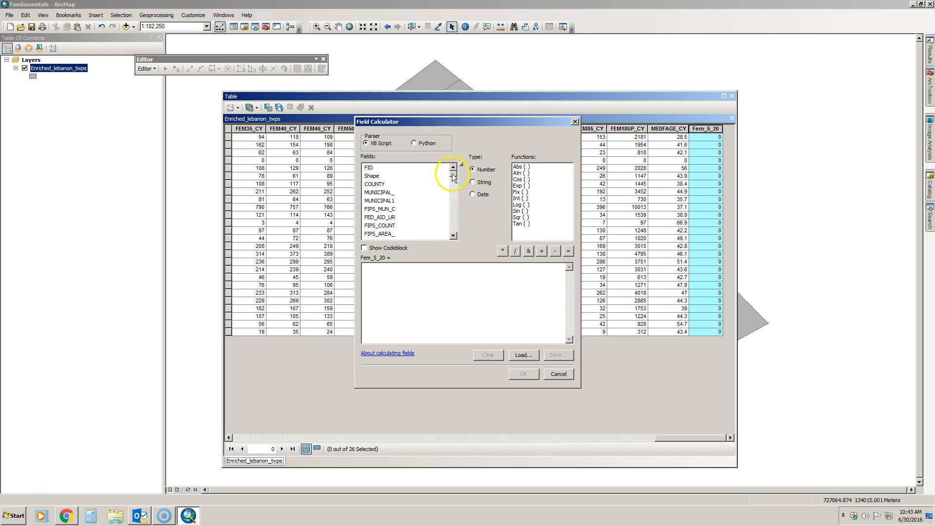
Calculate Fem_5_20 as [FEM5_CY] + [FEM10_CY] + [FEM15_CY] + [FEM20_CY].
{"action": "left_click", "coordinate": [381, 273]}
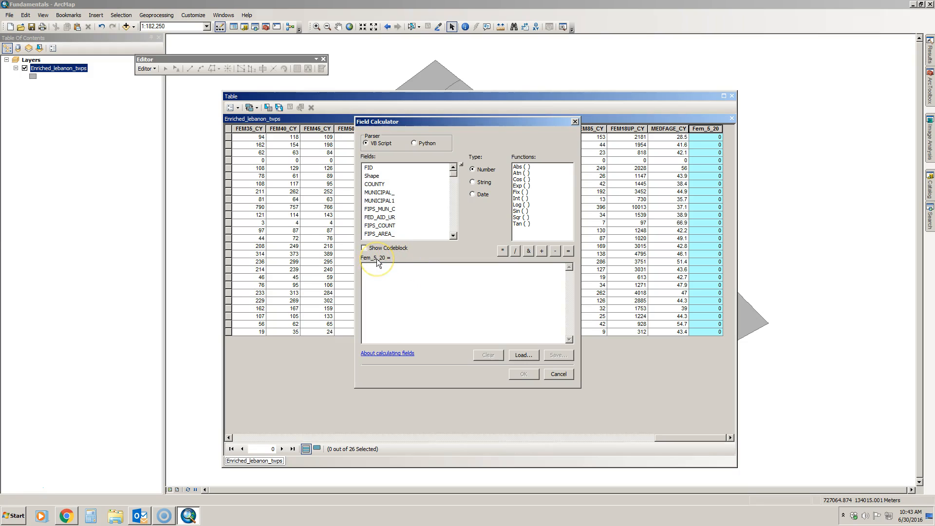
{"action": "left_click", "coordinate": [453, 181]}
{"action": "left_click", "coordinate": [453, 181]}
{"action": "left_click", "coordinate": [453, 184]}
{"action": "left_click", "coordinate": [454, 188]}
{"action": "left_click", "coordinate": [453, 197]}
{"action": "left_click", "coordinate": [453, 202]}
{"action": "left_click", "coordinate": [453, 207]}
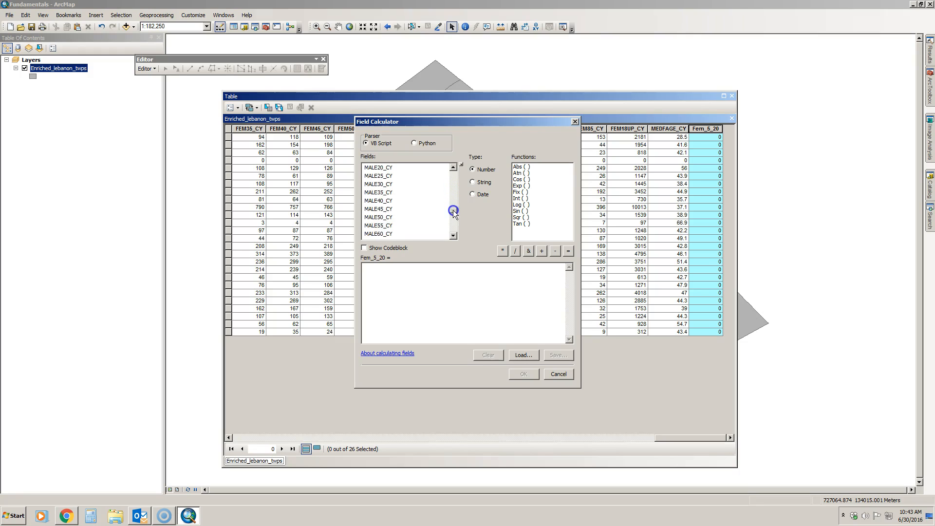
{"action": "left_click", "coordinate": [453, 218]}
{"action": "left_click", "coordinate": [453, 219]}
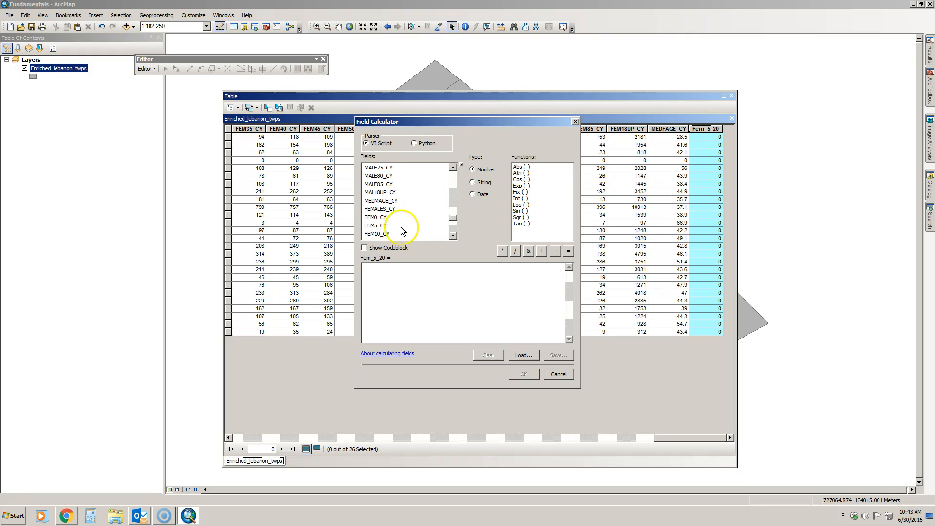
{"action": "double_click", "coordinate": [382, 226]}
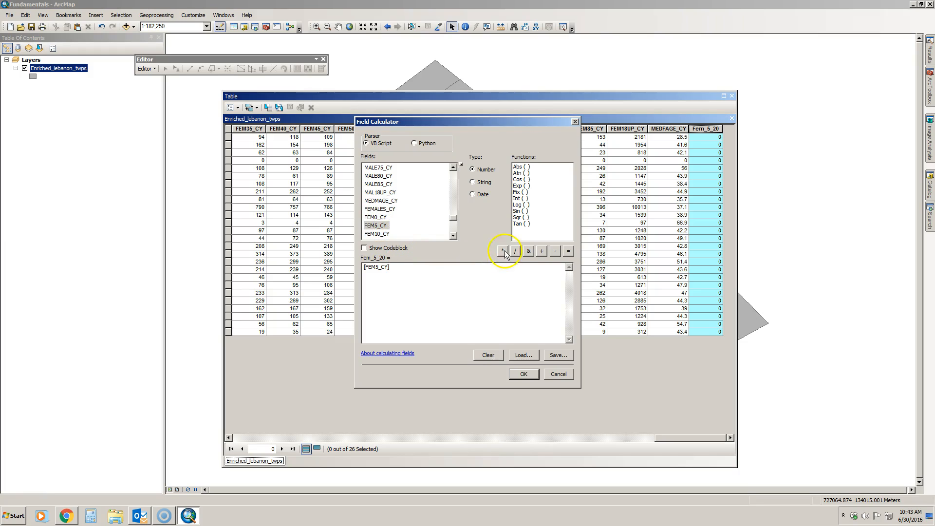
{"action": "left_click", "coordinate": [540, 252]}
{"action": "double_click", "coordinate": [378, 234]}
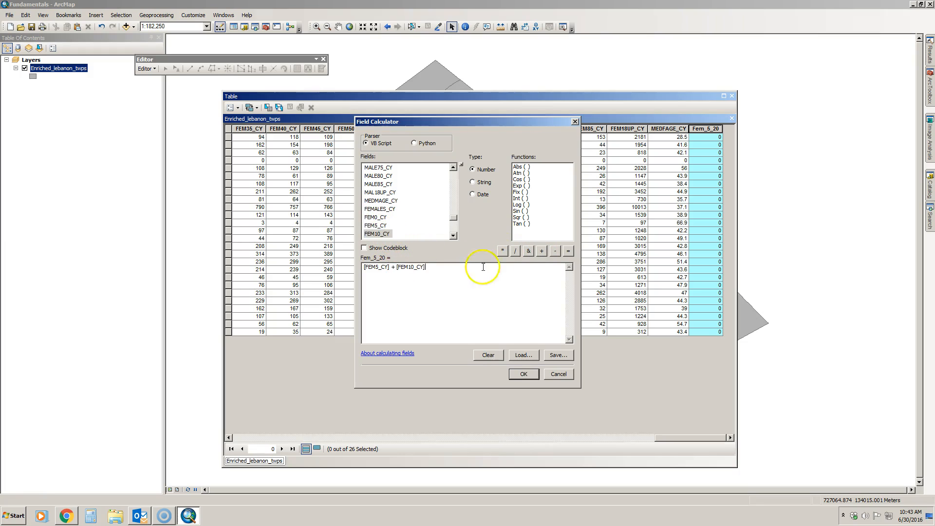
{"action": "left_click", "coordinate": [541, 251]}
{"action": "scroll", "coordinate": [454, 234], "scroll_direction": "down", "scroll_amount": 1}
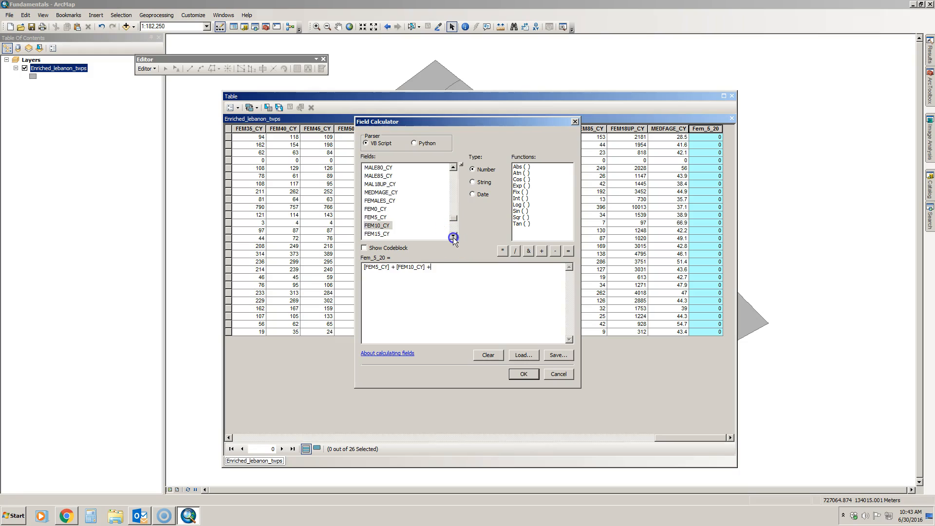
{"action": "double_click", "coordinate": [378, 225]}
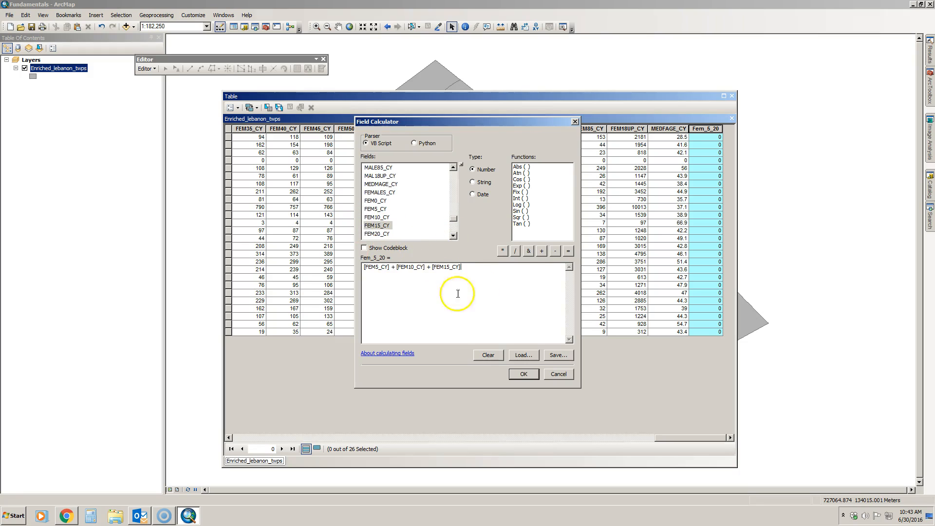
{"action": "left_click", "coordinate": [542, 251]}
{"action": "double_click", "coordinate": [378, 234]}
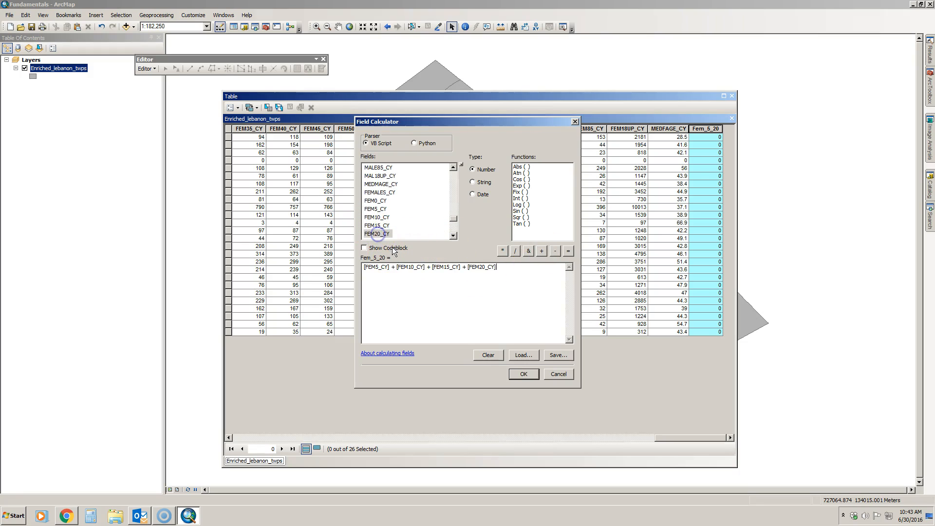
{"action": "left_click", "coordinate": [525, 375]}
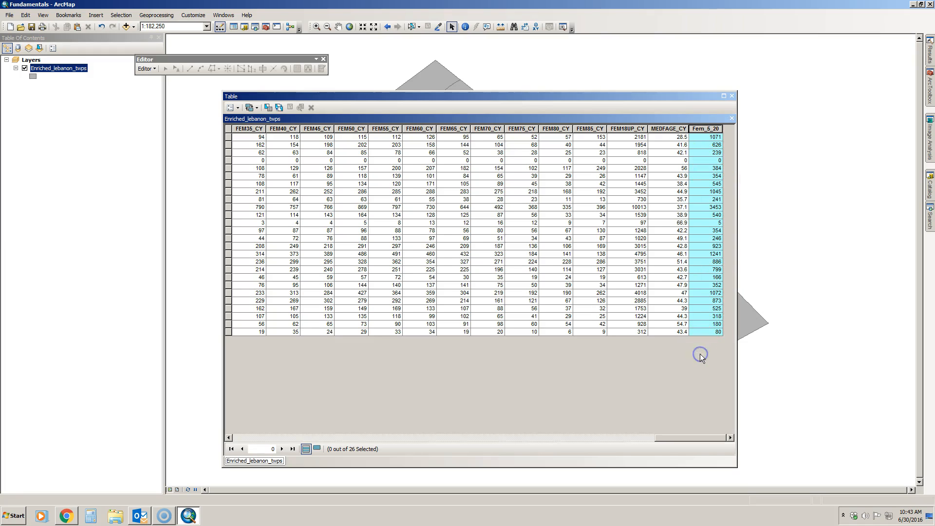
Select the Fem_5_20 column and delete the field, confirming the deletion.
{"action": "left_click", "coordinate": [698, 128]}
{"action": "right_click", "coordinate": [701, 128]}
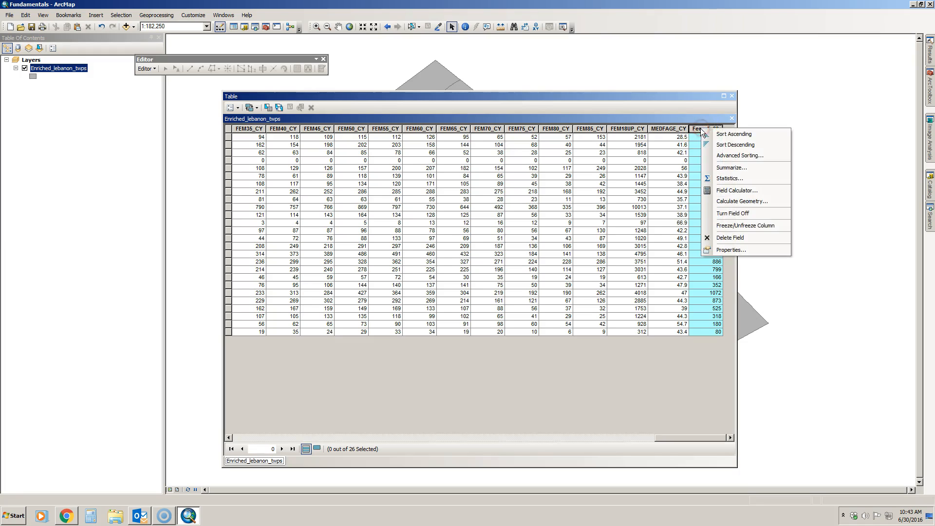
{"action": "left_click", "coordinate": [730, 238]}
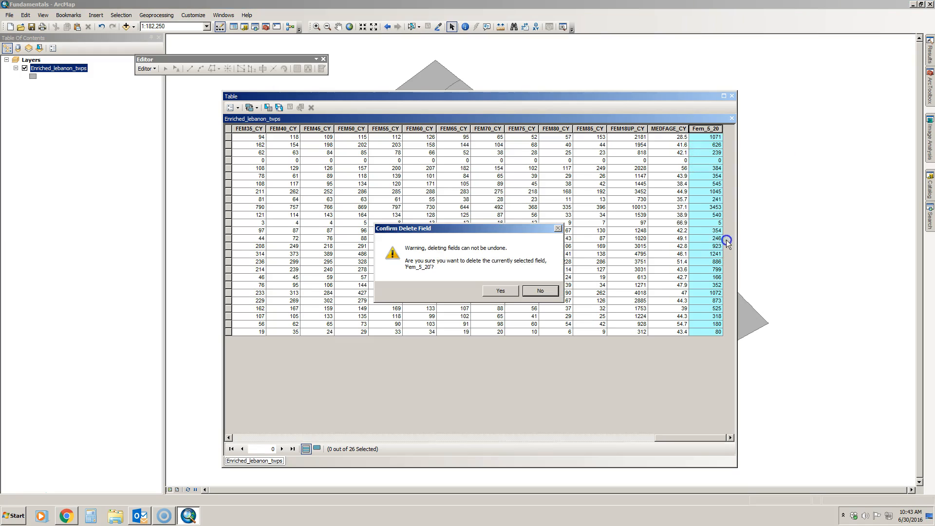
{"action": "left_click", "coordinate": [500, 291]}
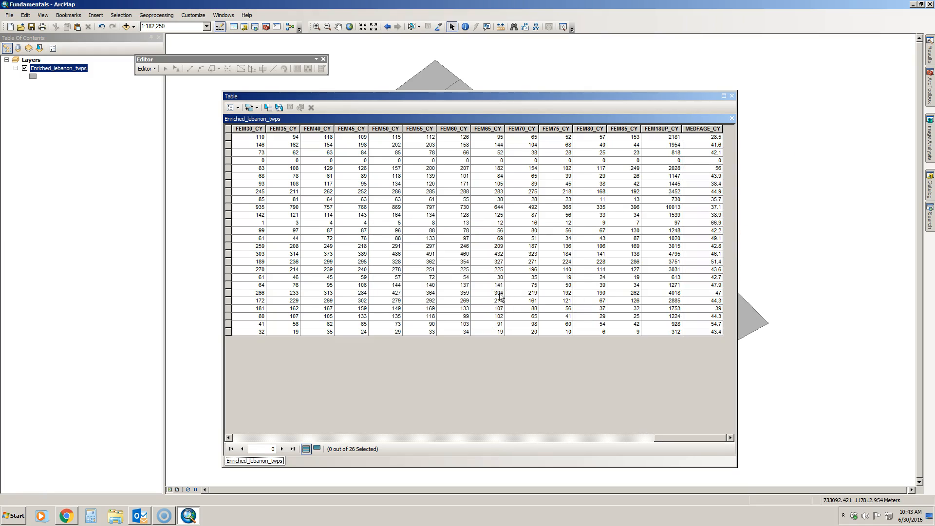